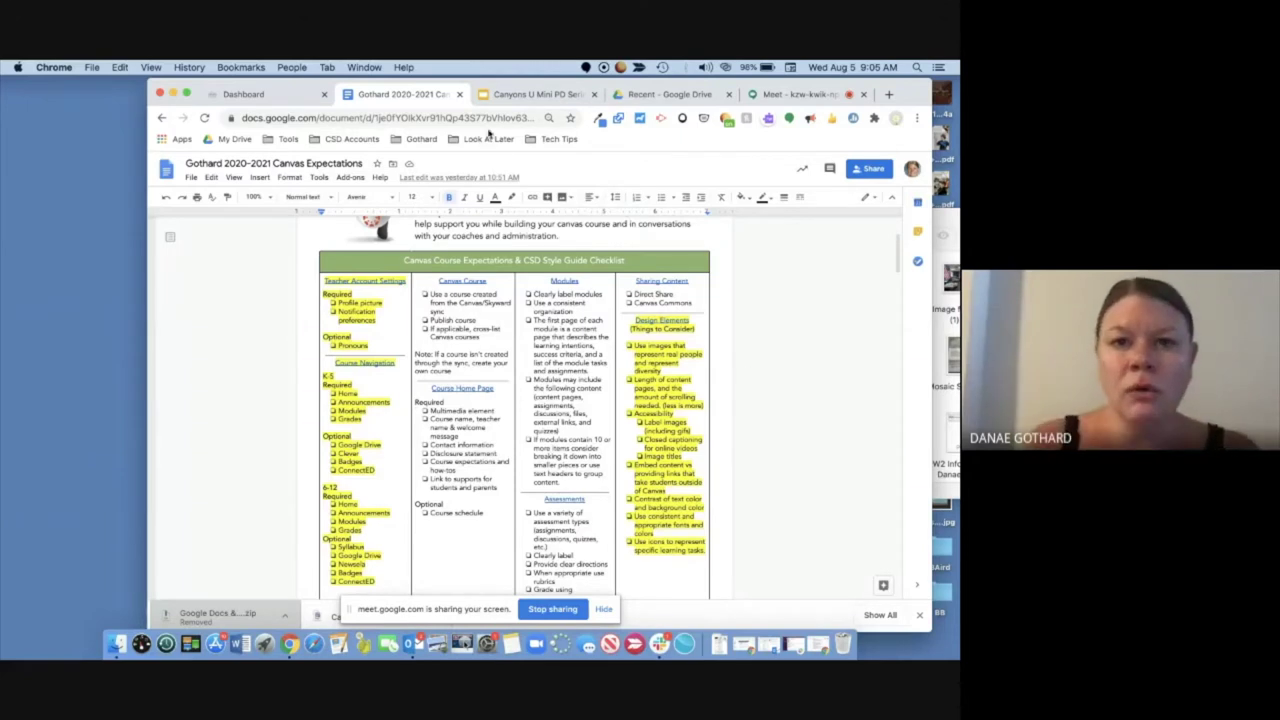
Step: Switch to the Canvas dashboard, view the full list of all courses and return to the dashboard
left_click(250, 94)
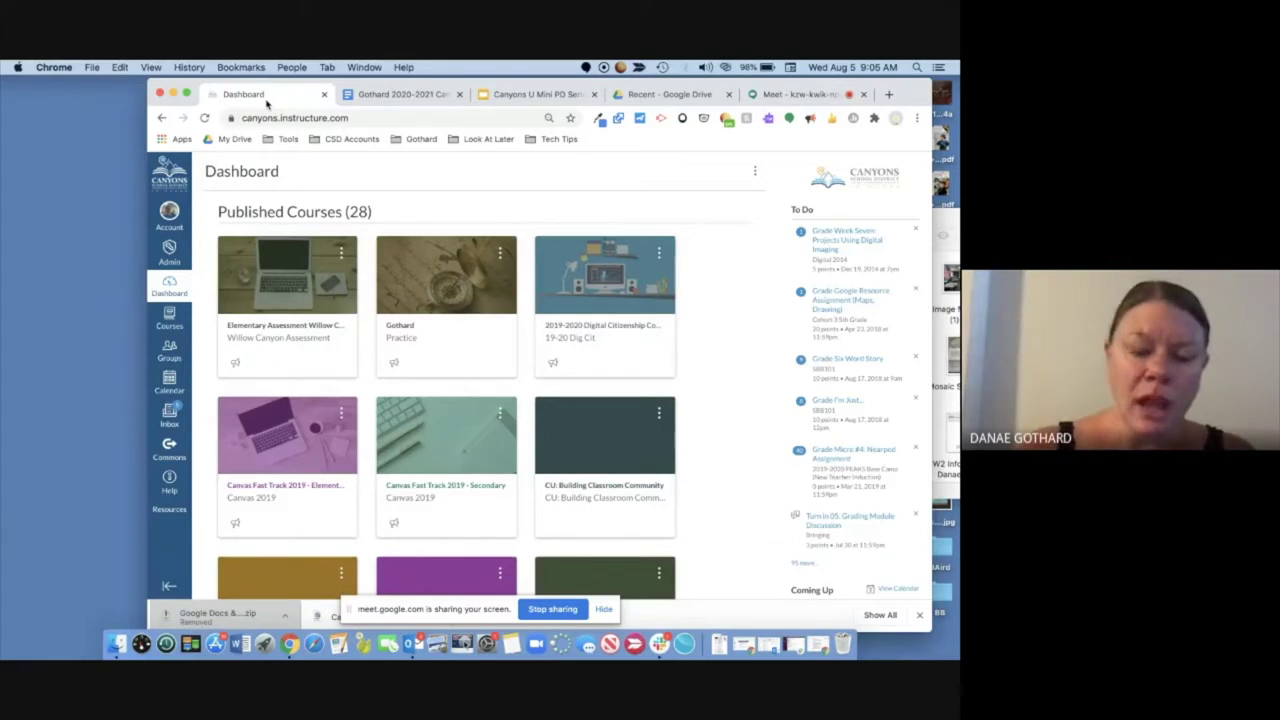
left_click(170, 318)
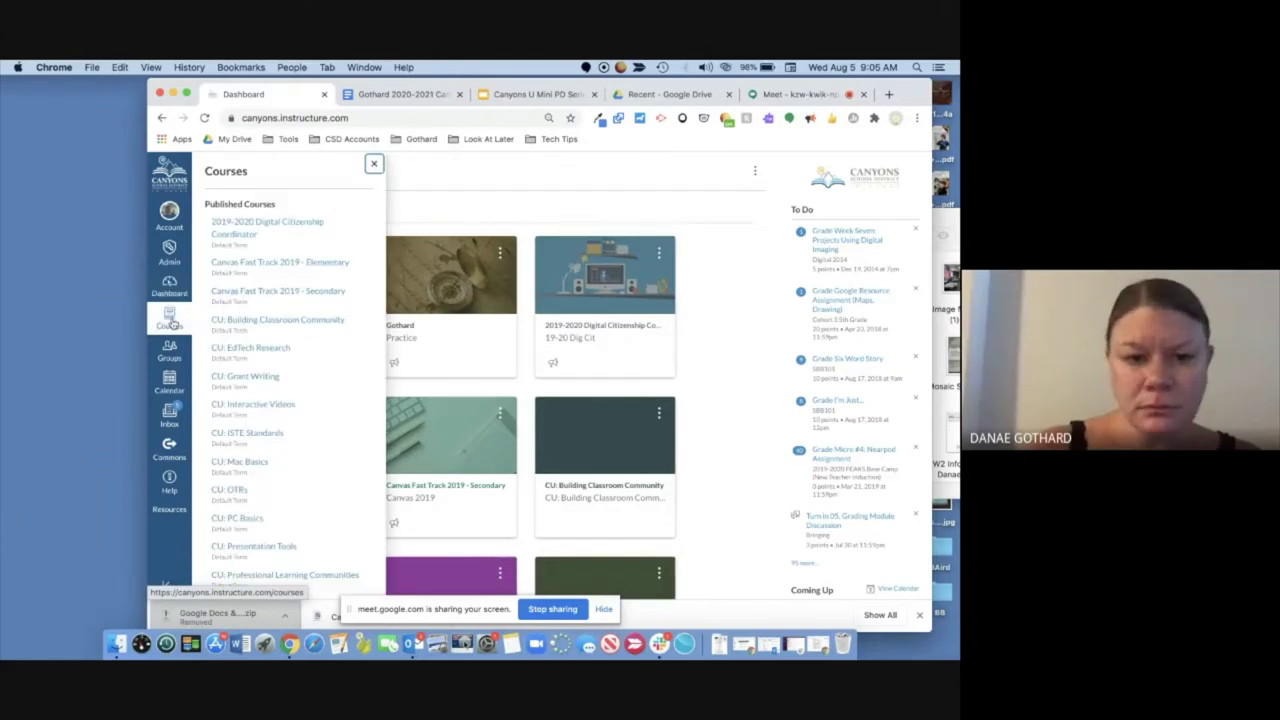
scroll(292, 424, "down", 10)
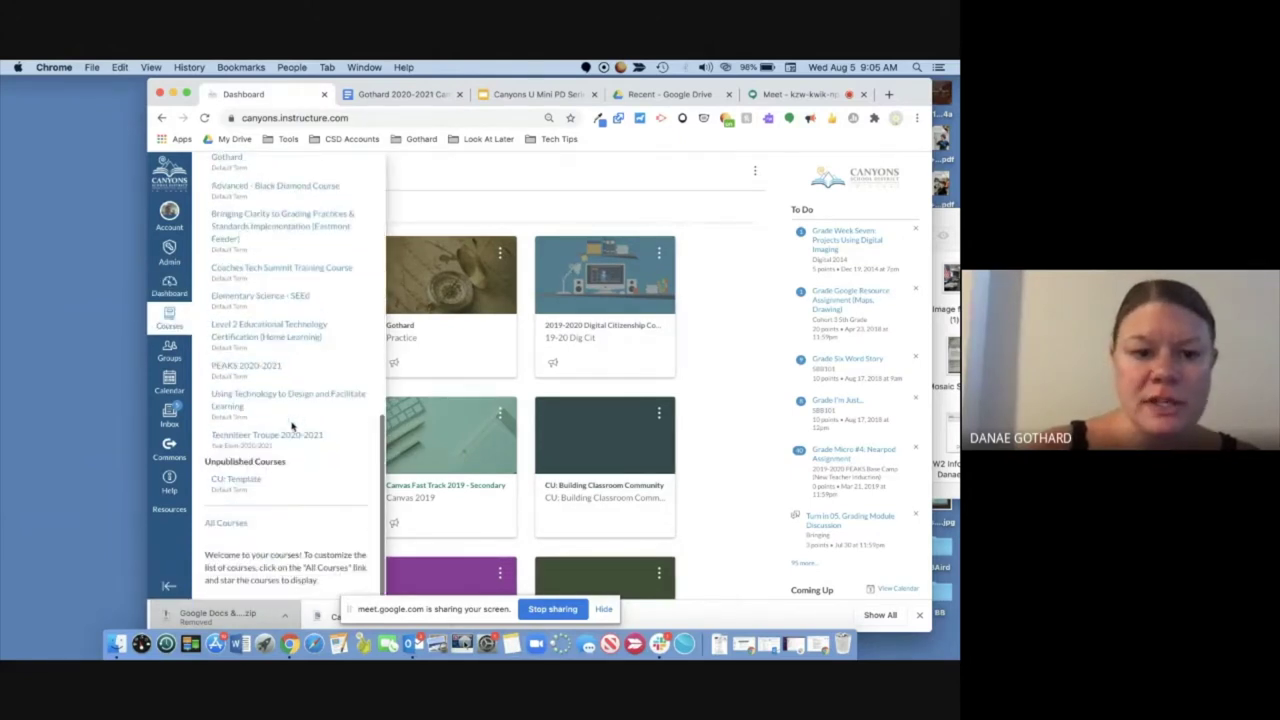
left_click(232, 525)
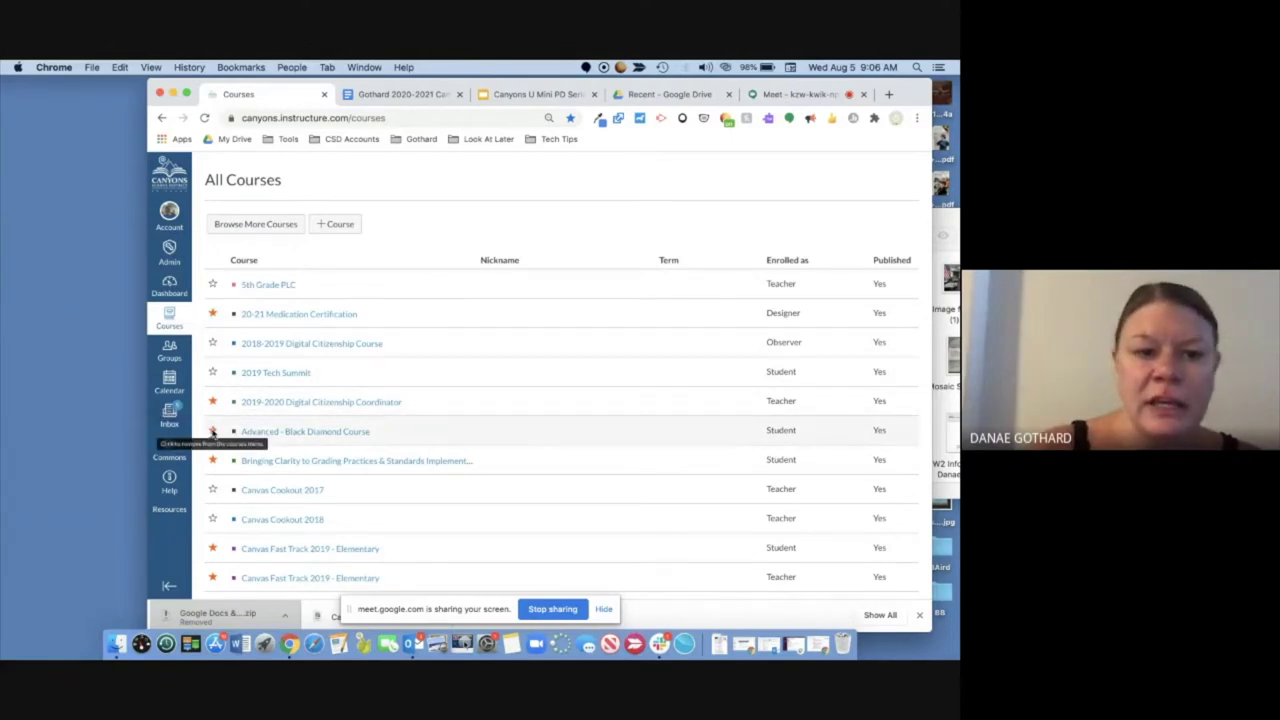
left_click(176, 290)
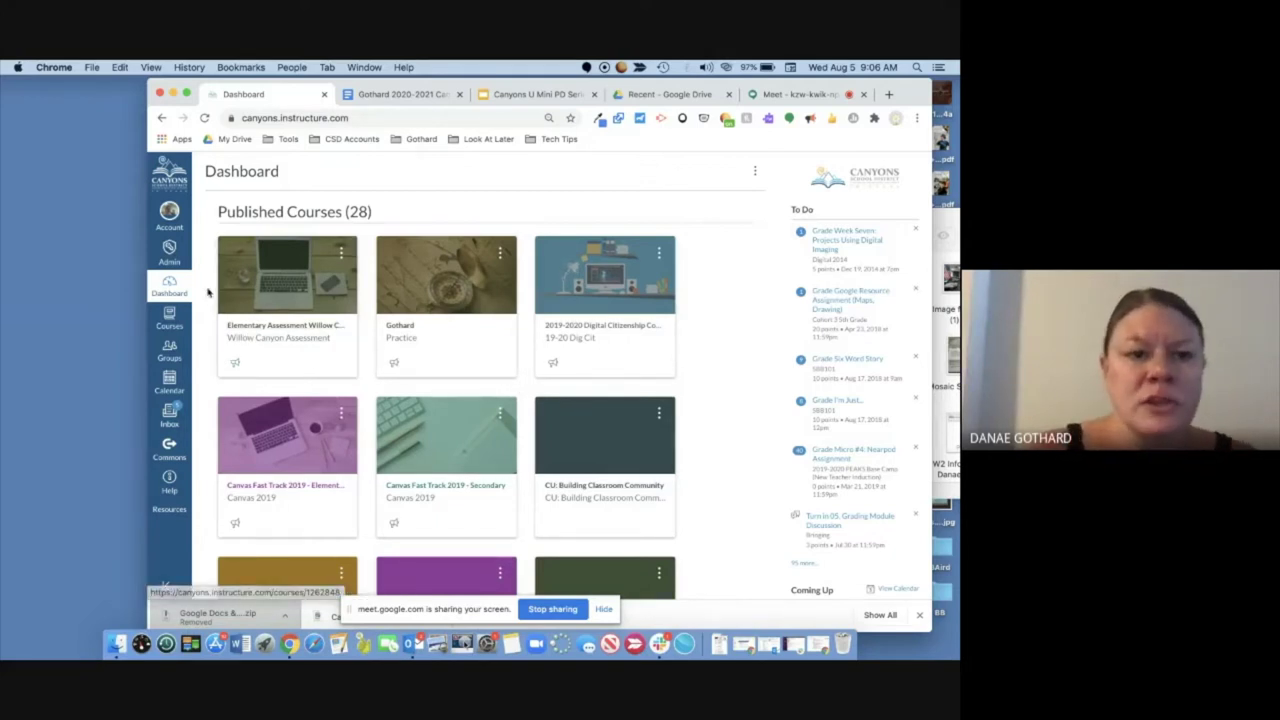
Step: Open the account's user settings and view the profile picture upload options, leaving them without choosing a picture
left_click(170, 220)
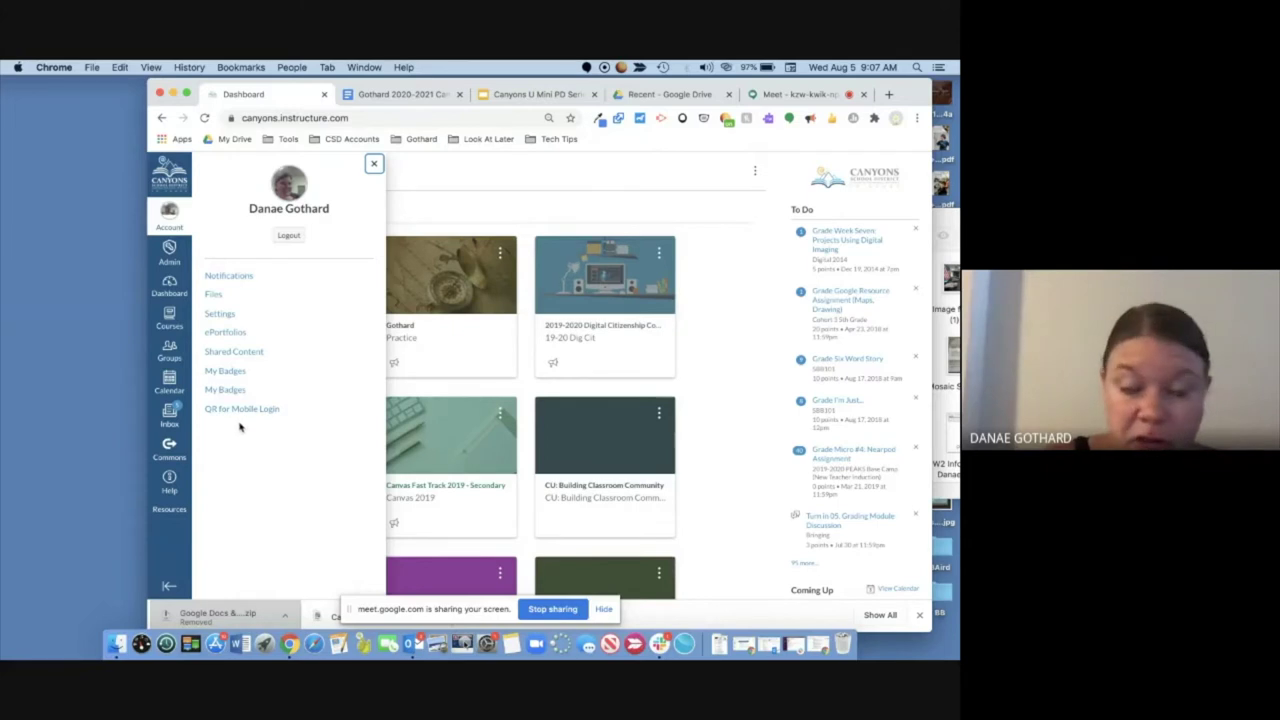
left_click(229, 316)
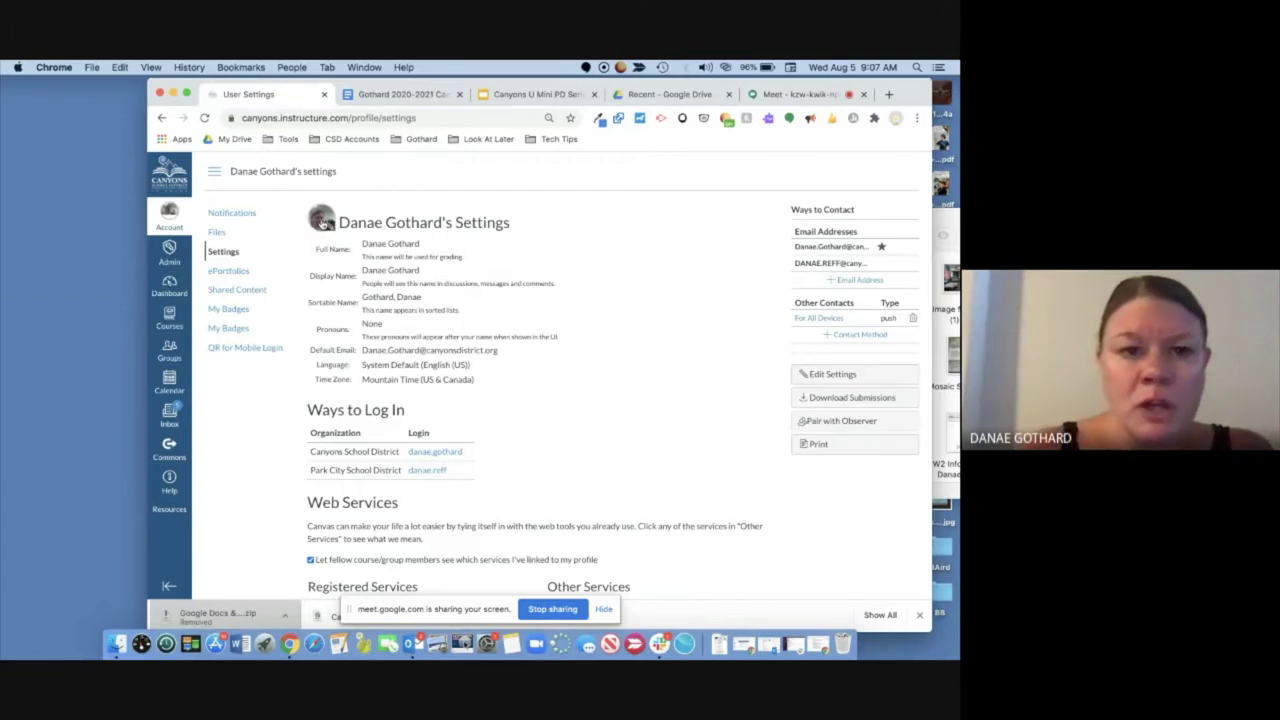
left_click(323, 220)
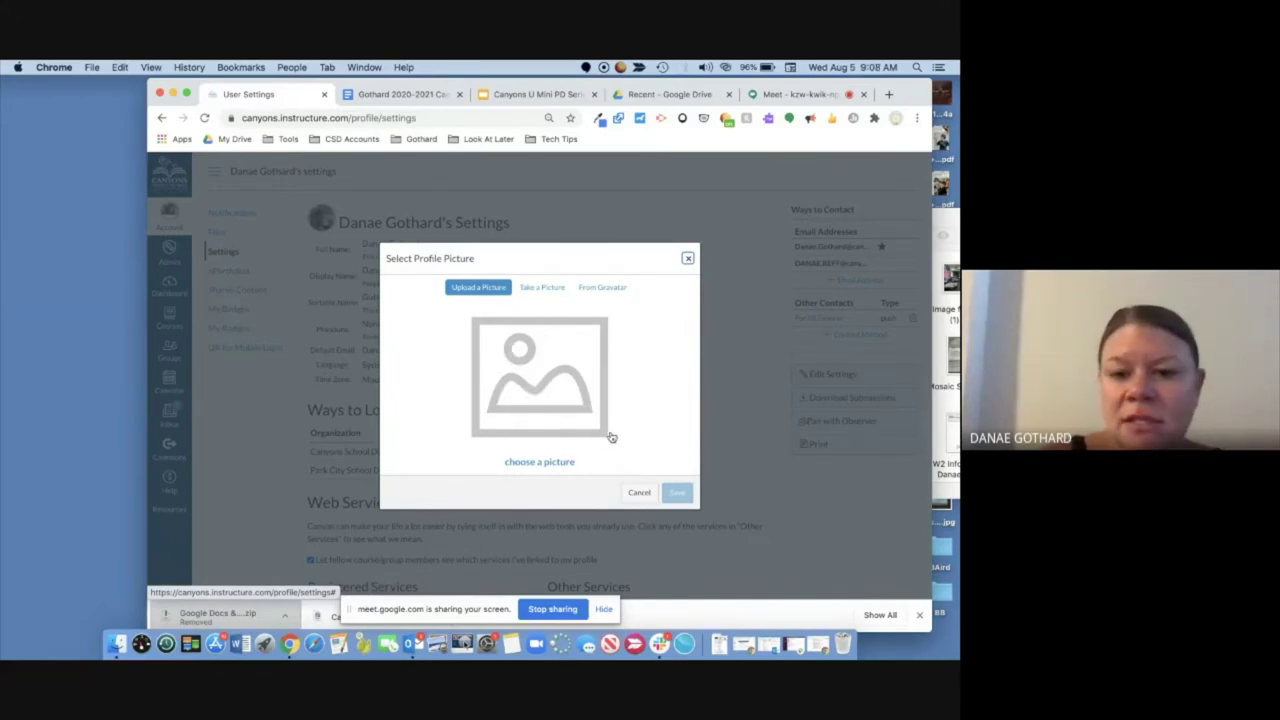
left_click(639, 494)
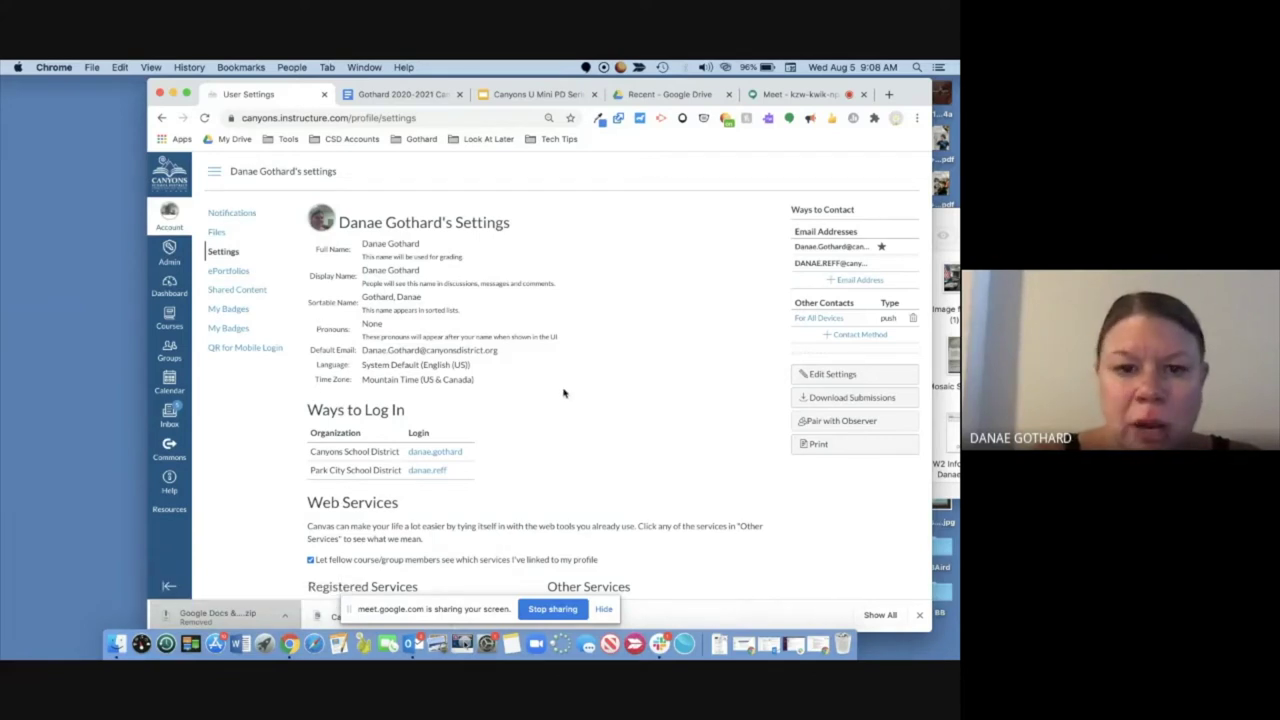
Step: Edit the user settings to set the pronouns to She/Her and update the settings
left_click(829, 378)
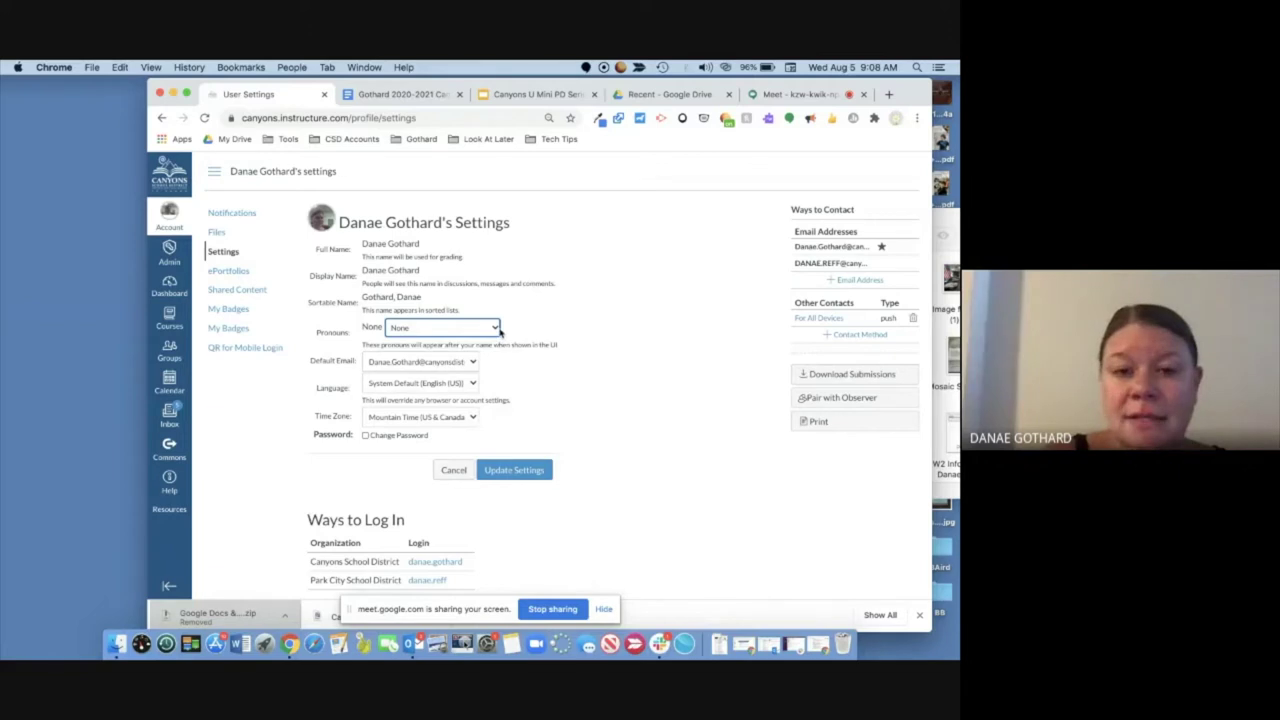
left_click(494, 330)
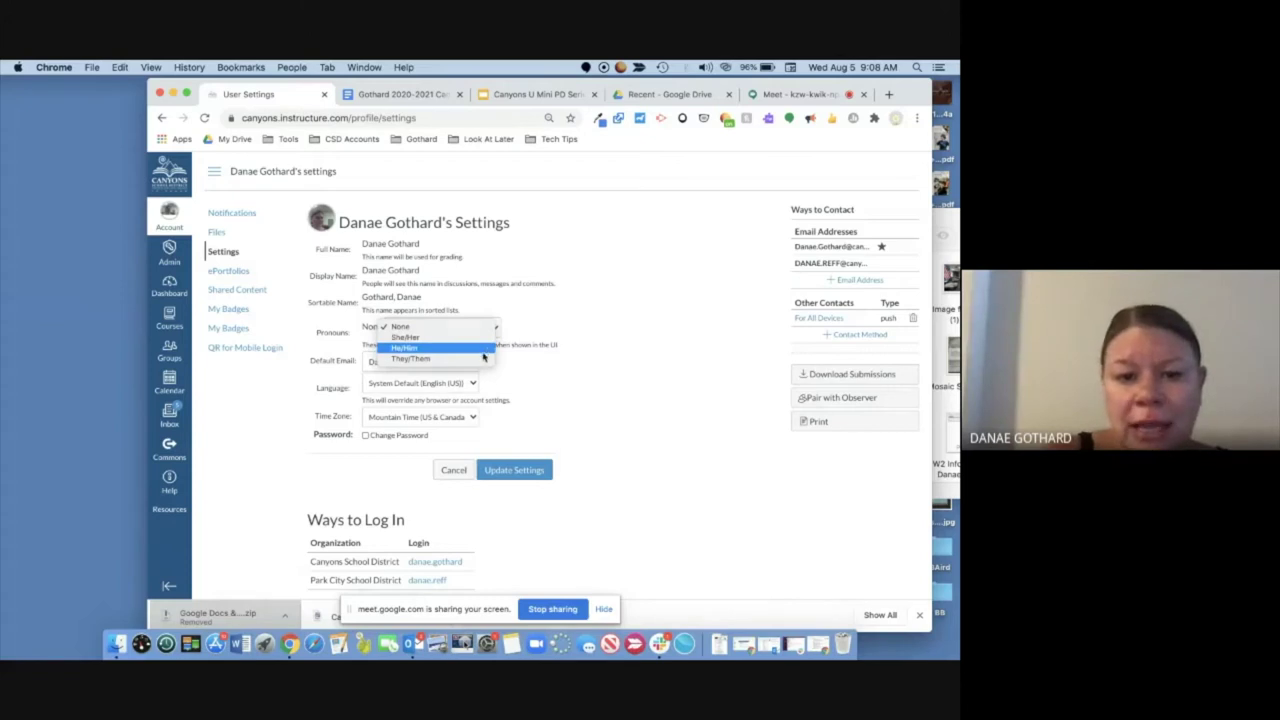
left_click(533, 331)
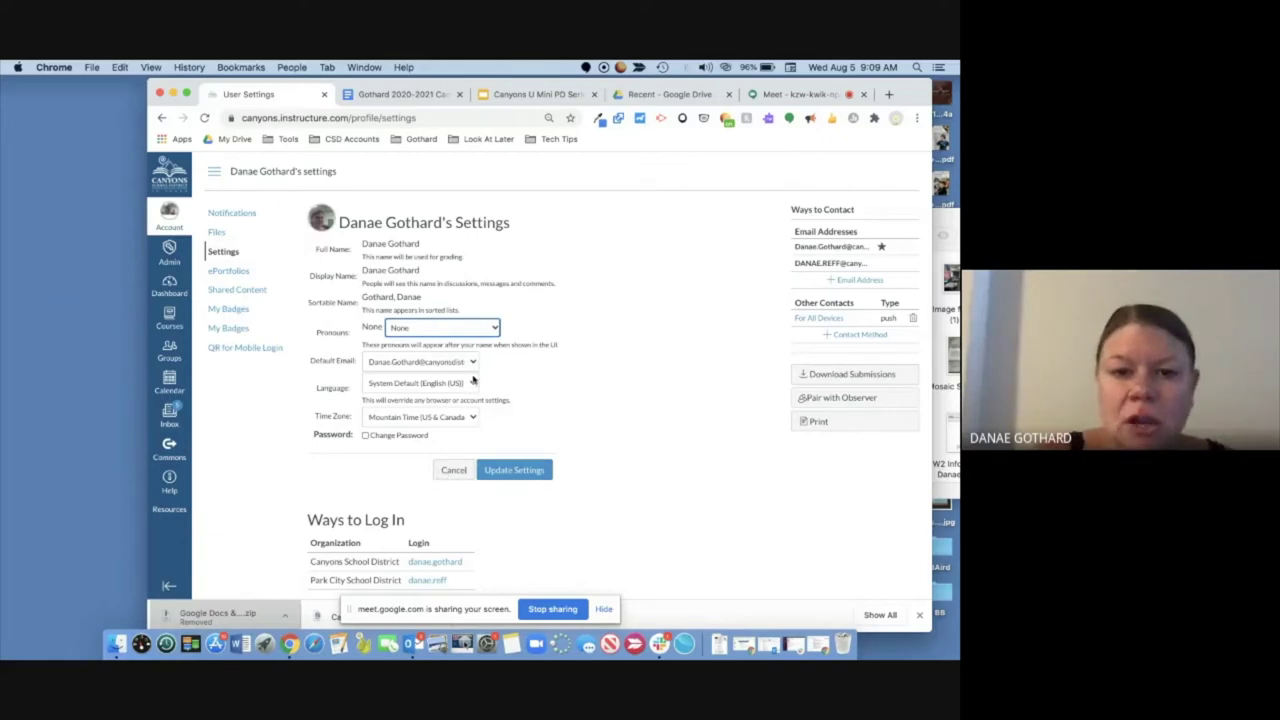
left_click(457, 328)
left_click(450, 337)
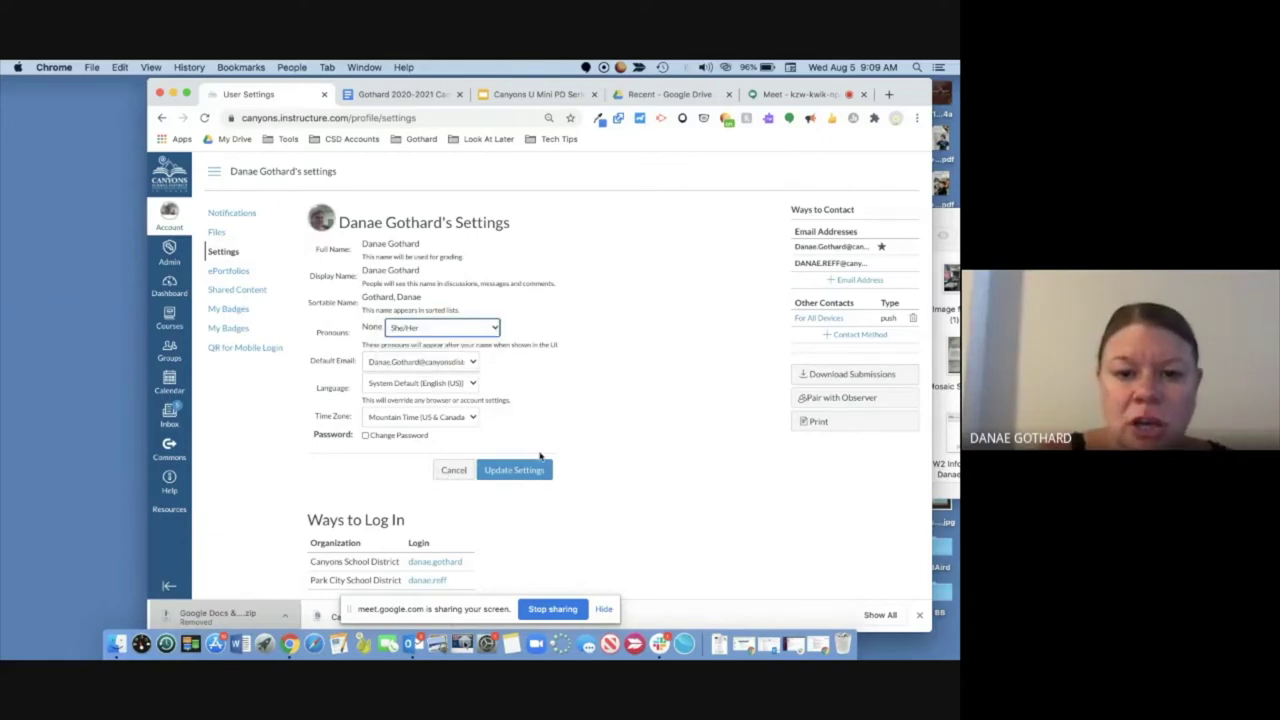
left_click(521, 472)
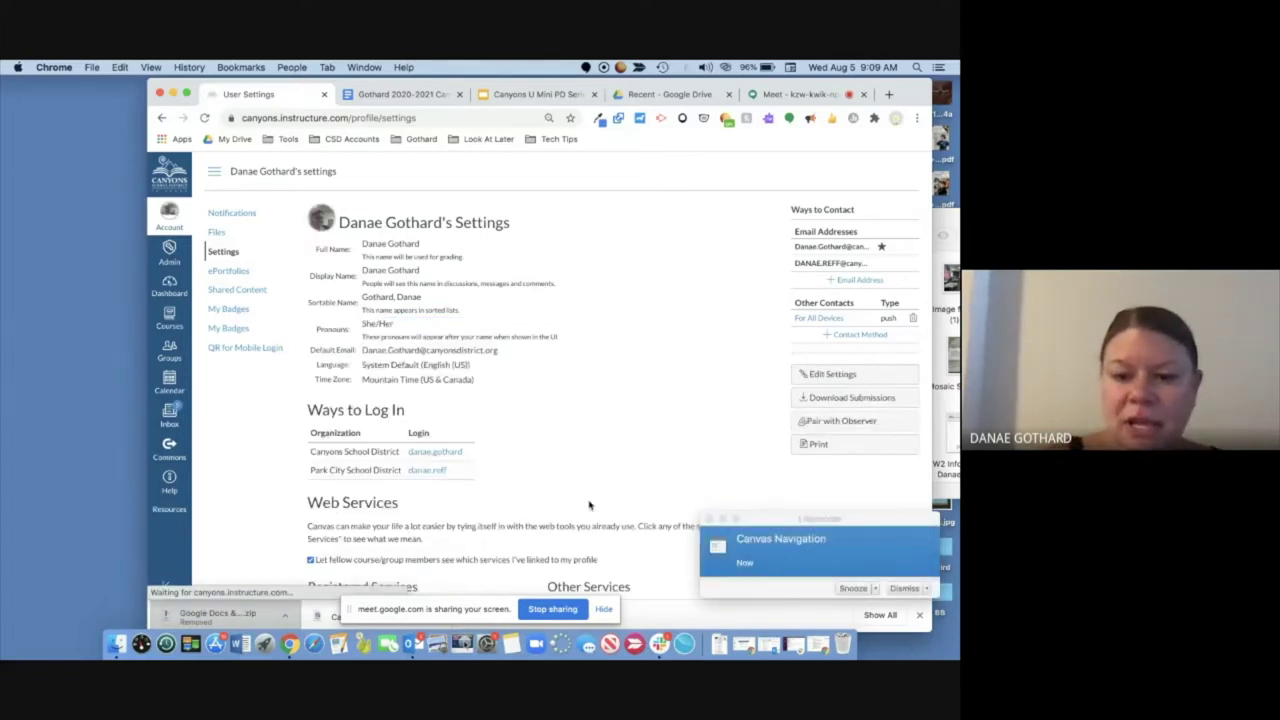
Step: Close the Outlook reminder window without dismissing its Canvas Navigation reminder
left_click(708, 518)
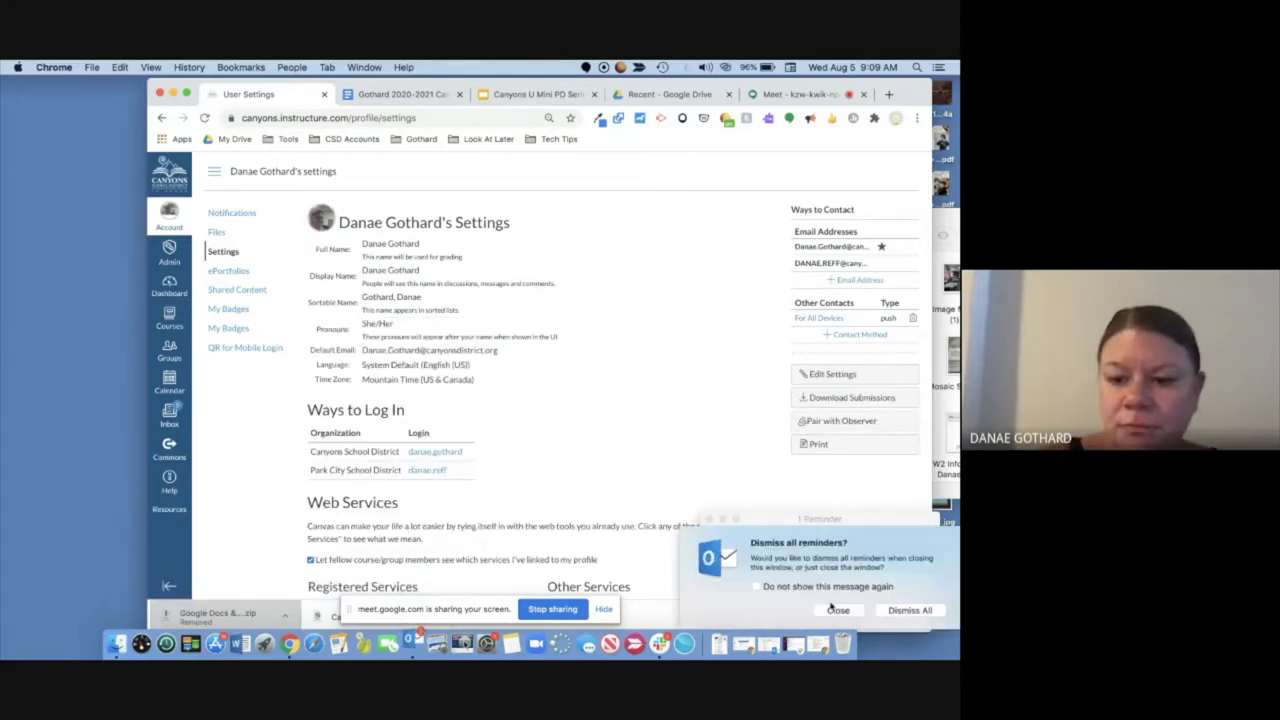
left_click(836, 611)
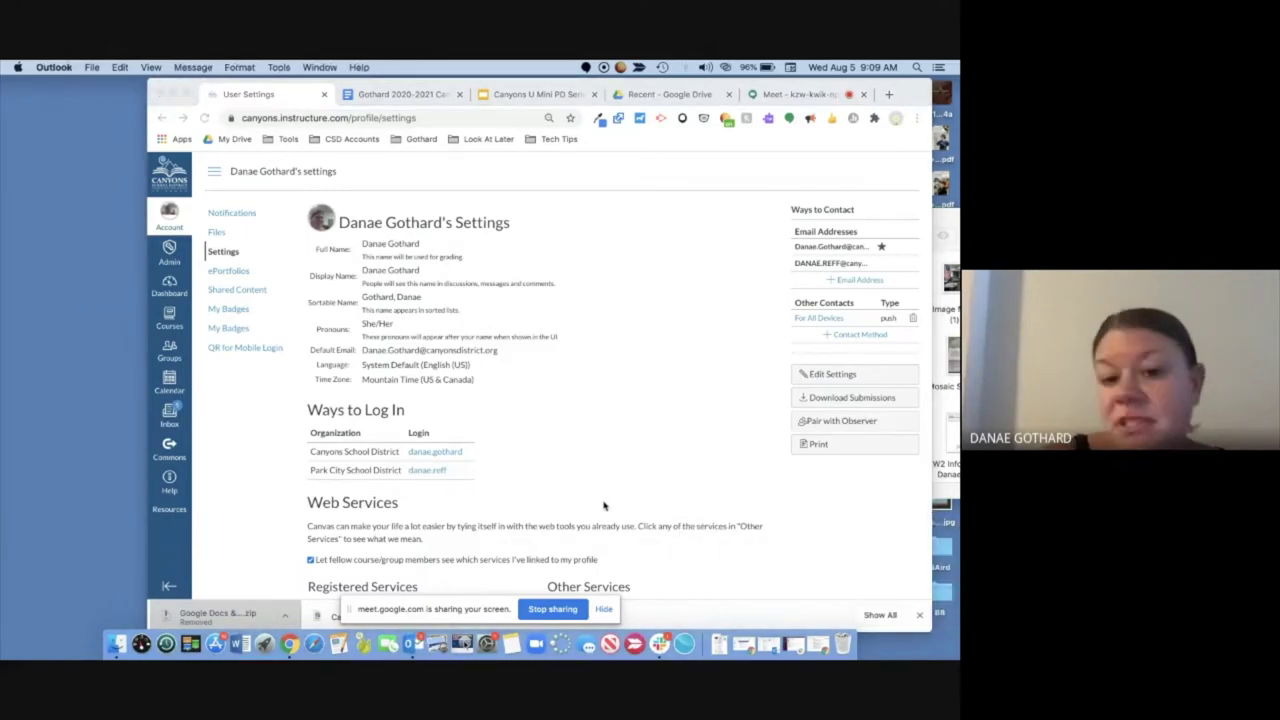
Step: Examine the user settings page, including the login methods, registered web services, approved integrations and feature options
scroll(608, 505, "down", 5)
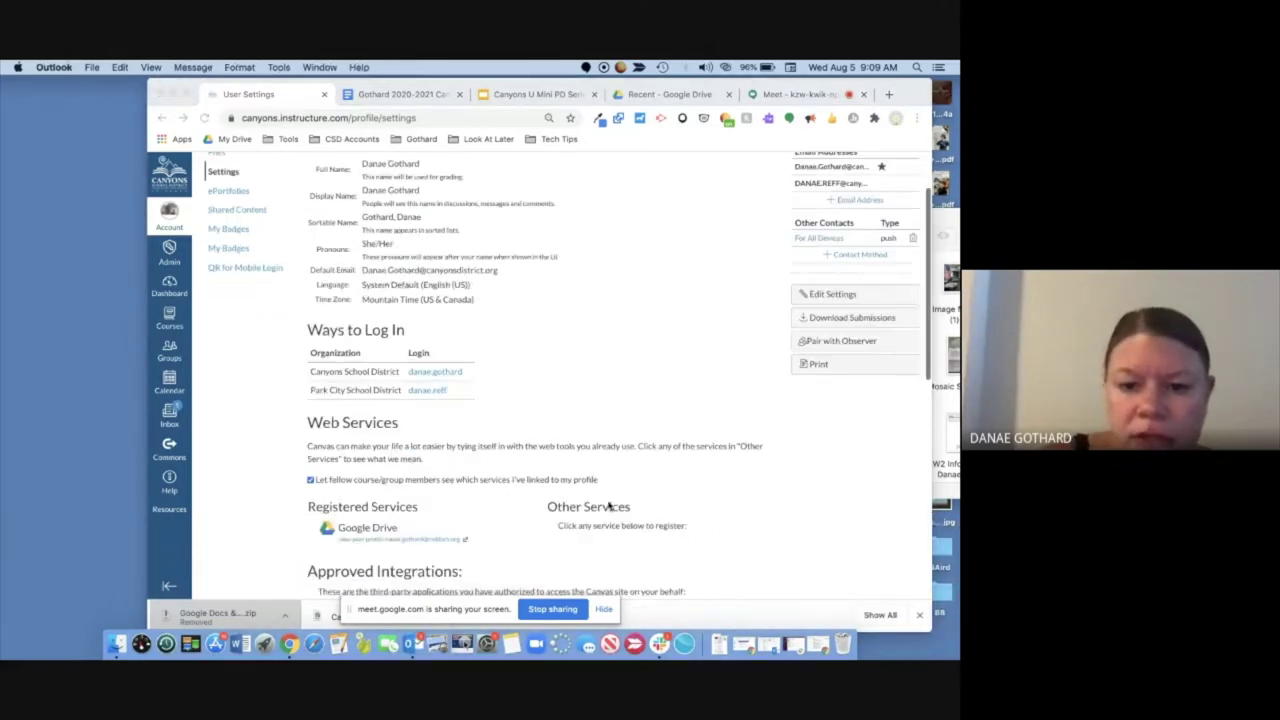
scroll(608, 505, "down", 3)
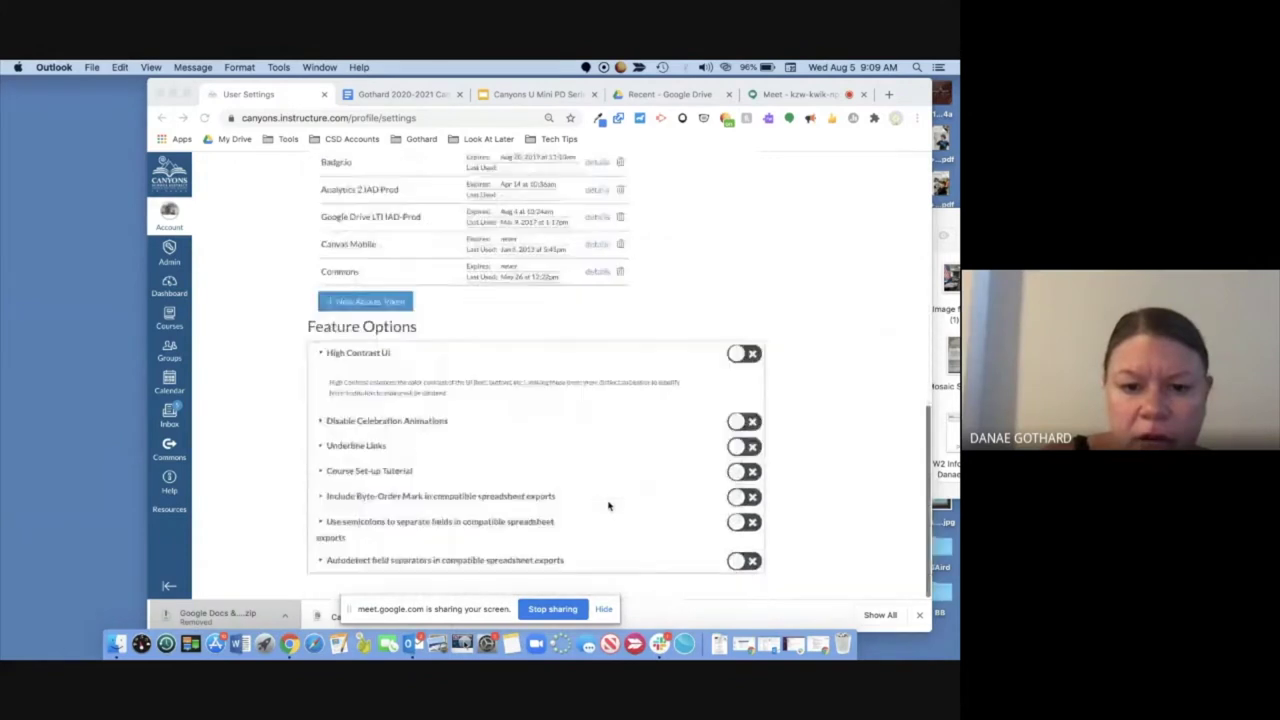
scroll(608, 505, "up", 6)
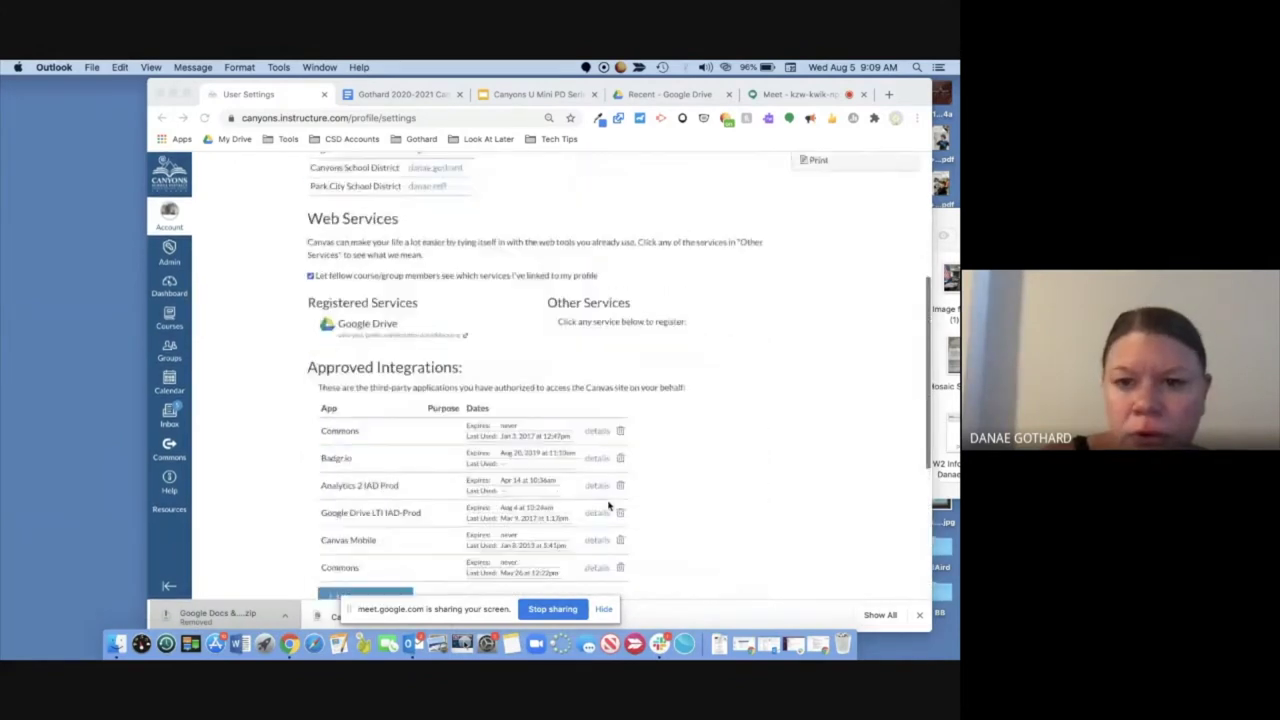
scroll(608, 505, "up", 2)
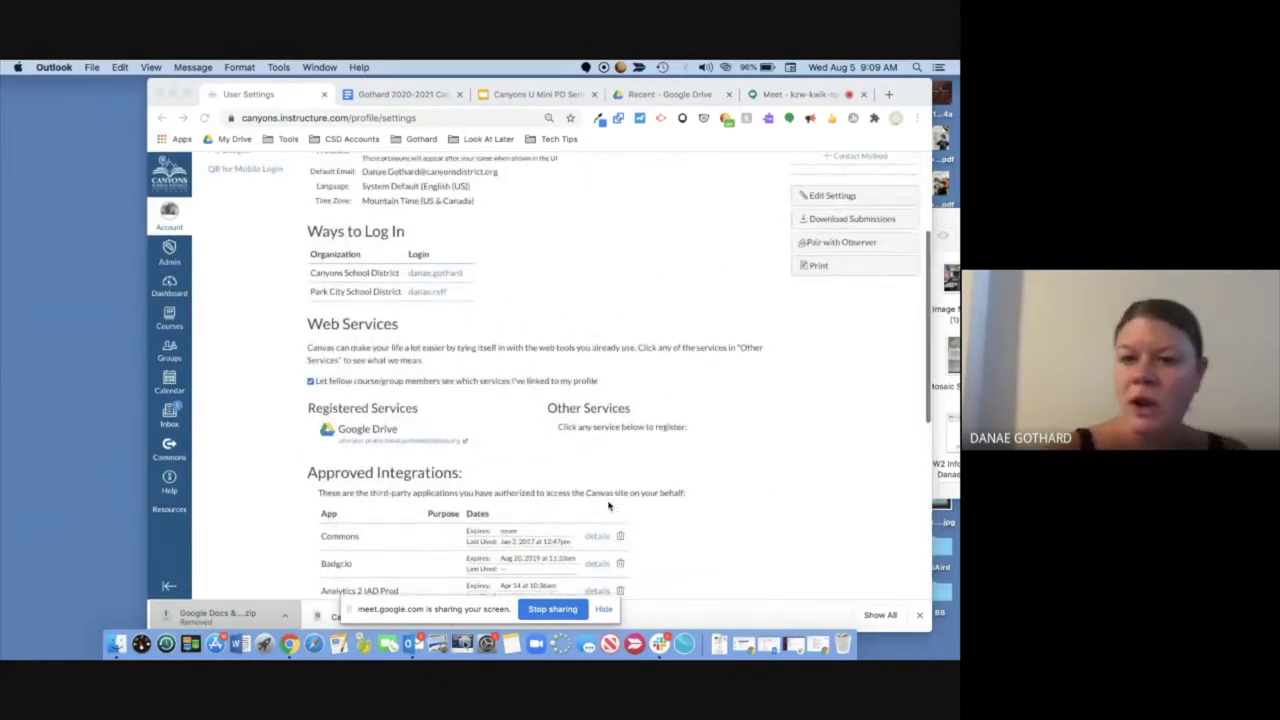
scroll(608, 505, "up", 2)
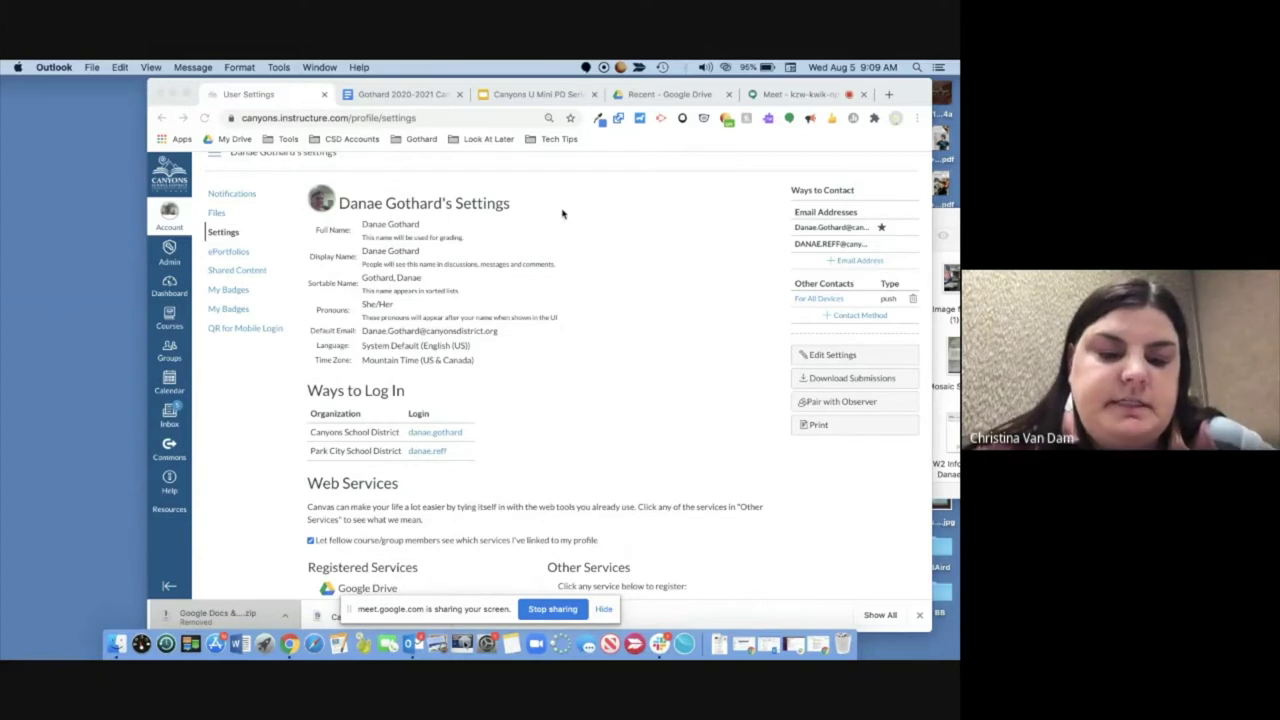
scroll(544, 336, "down", 3)
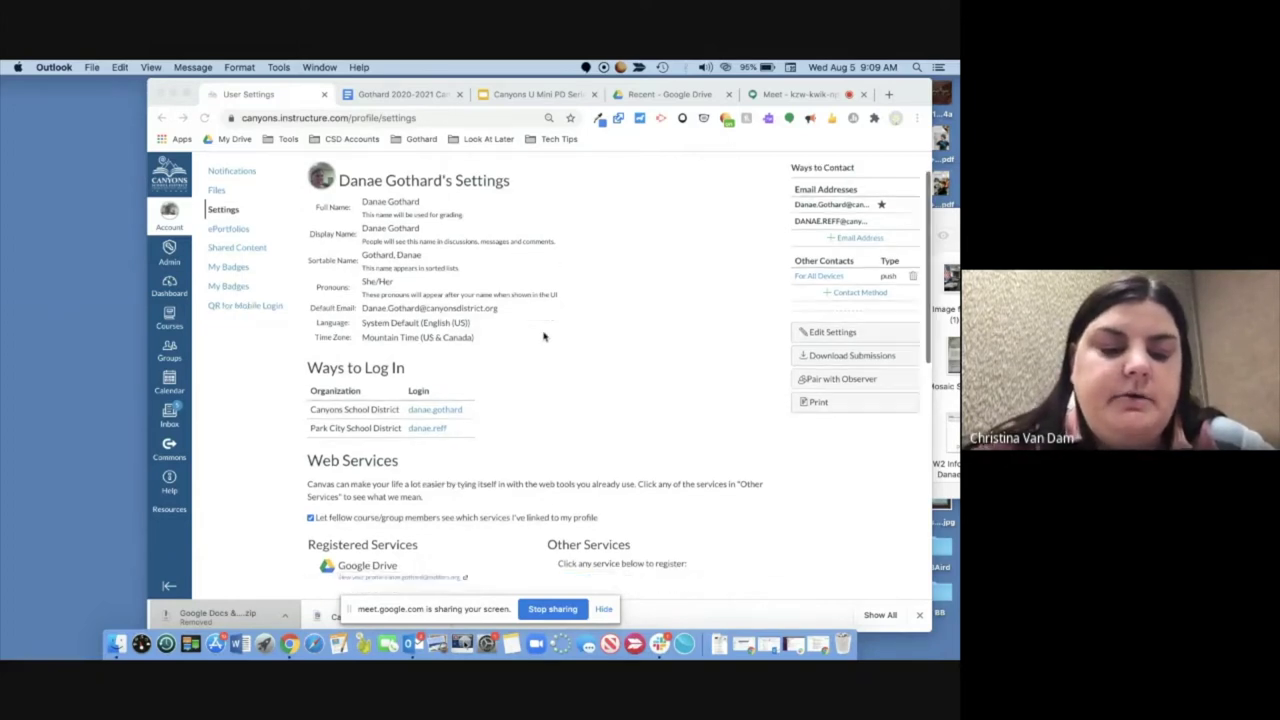
scroll(544, 336, "down", 1)
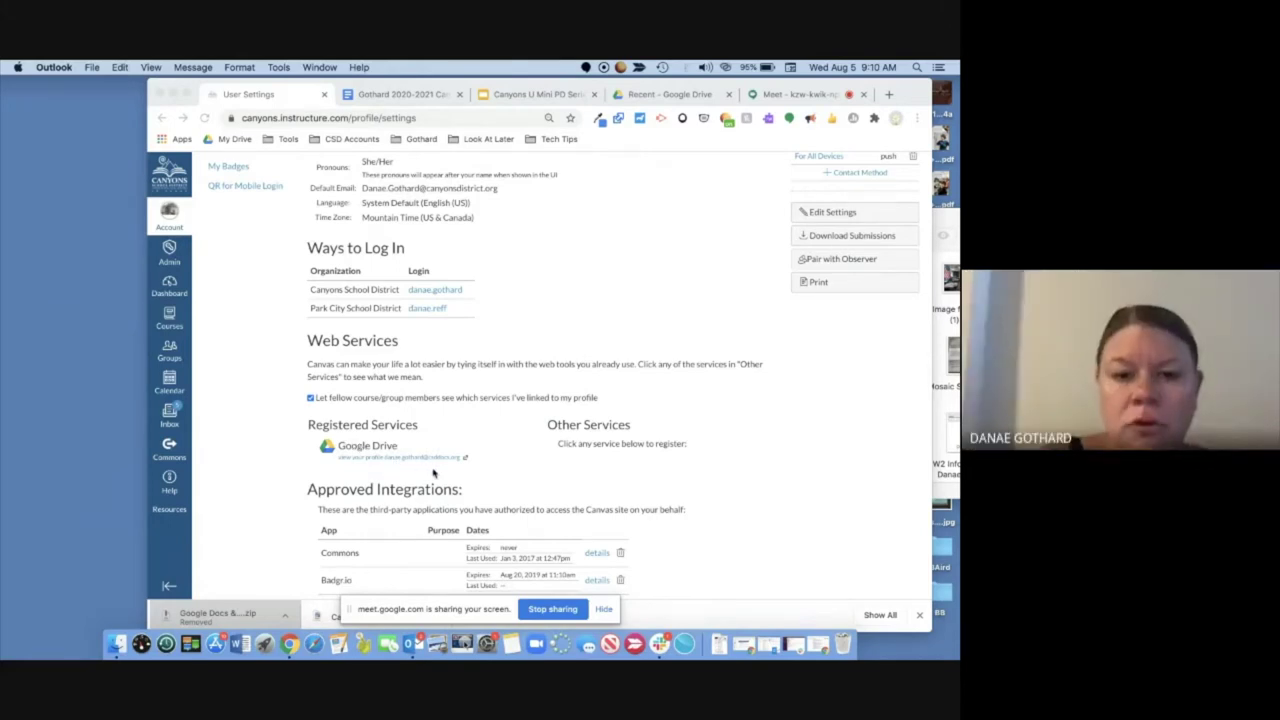
scroll(485, 406, "up", 5)
scroll(485, 406, "down", 5)
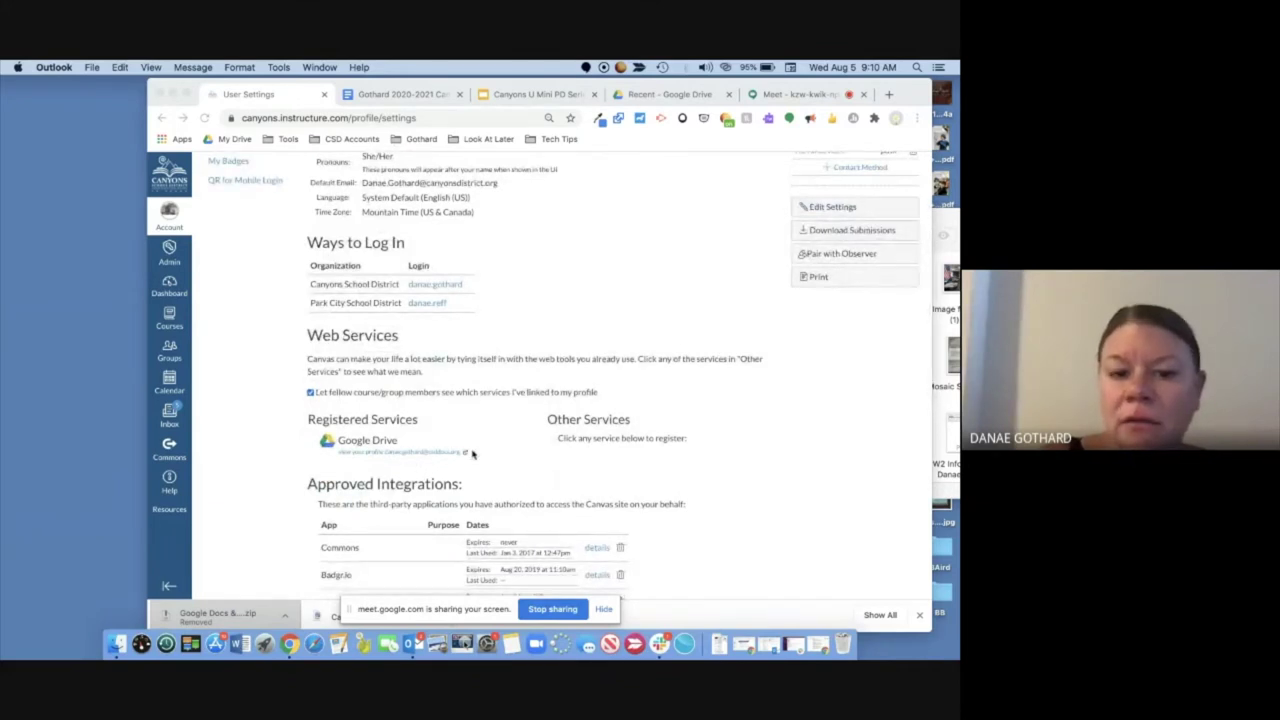
scroll(490, 435, "up", 3)
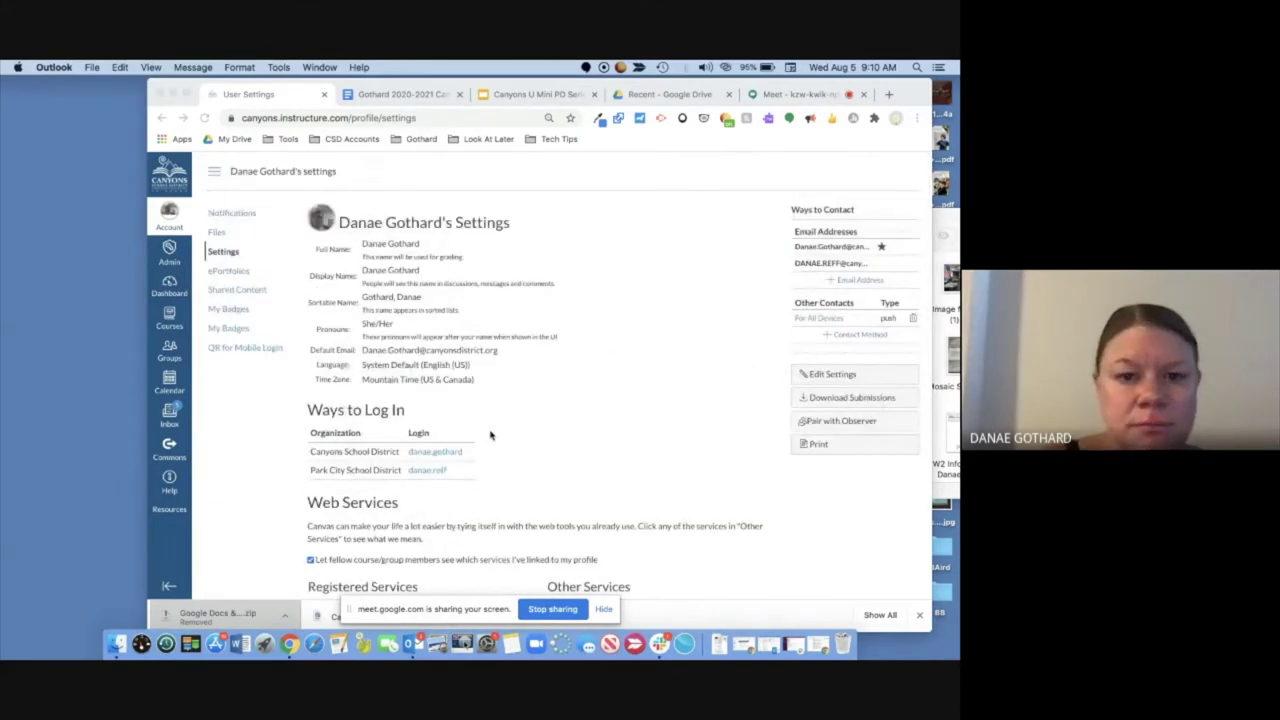
Step: Open the account's notification preferences and review the delivery frequency options for course activities
left_click(235, 216)
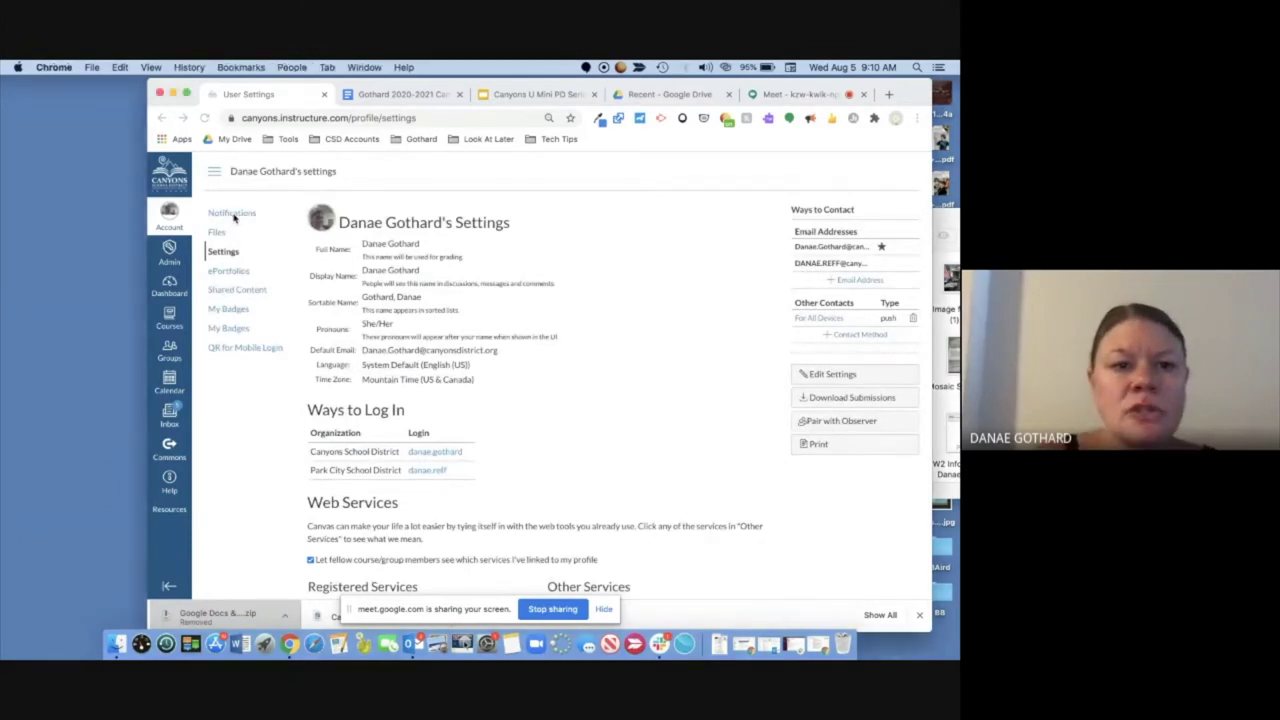
left_click(234, 216)
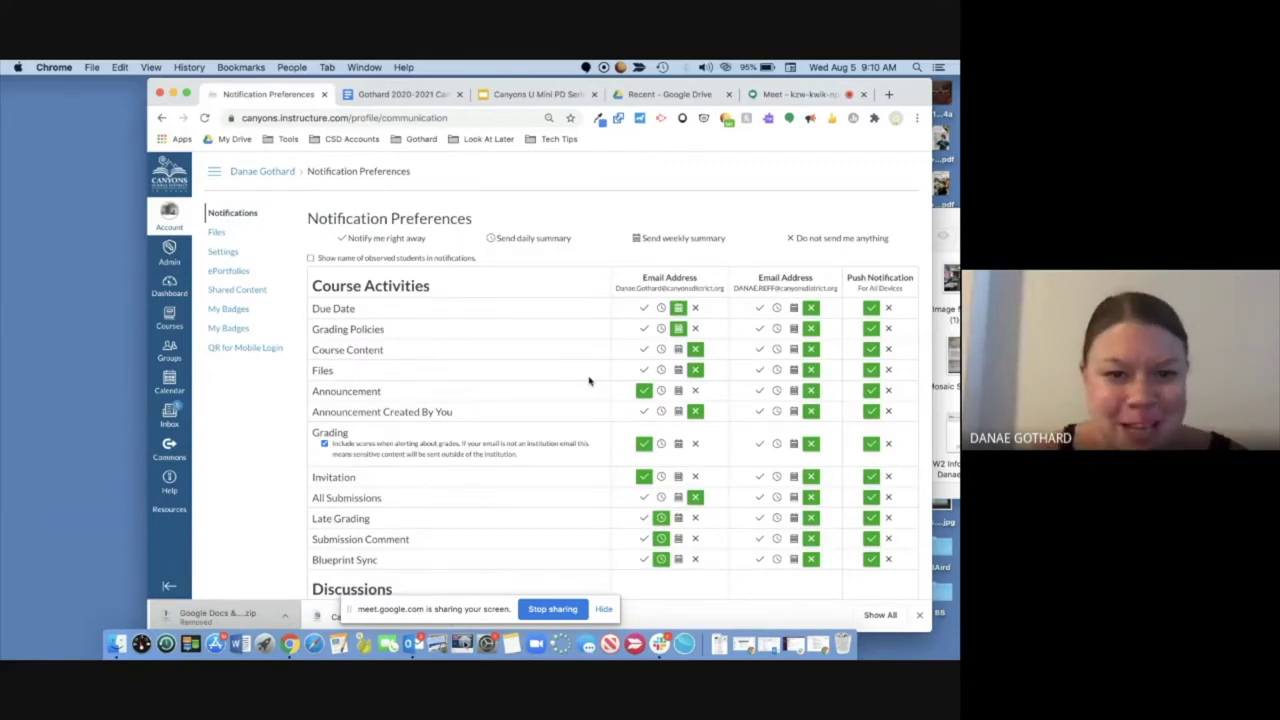
scroll(589, 381, "down", 10)
scroll(589, 381, "up", 10)
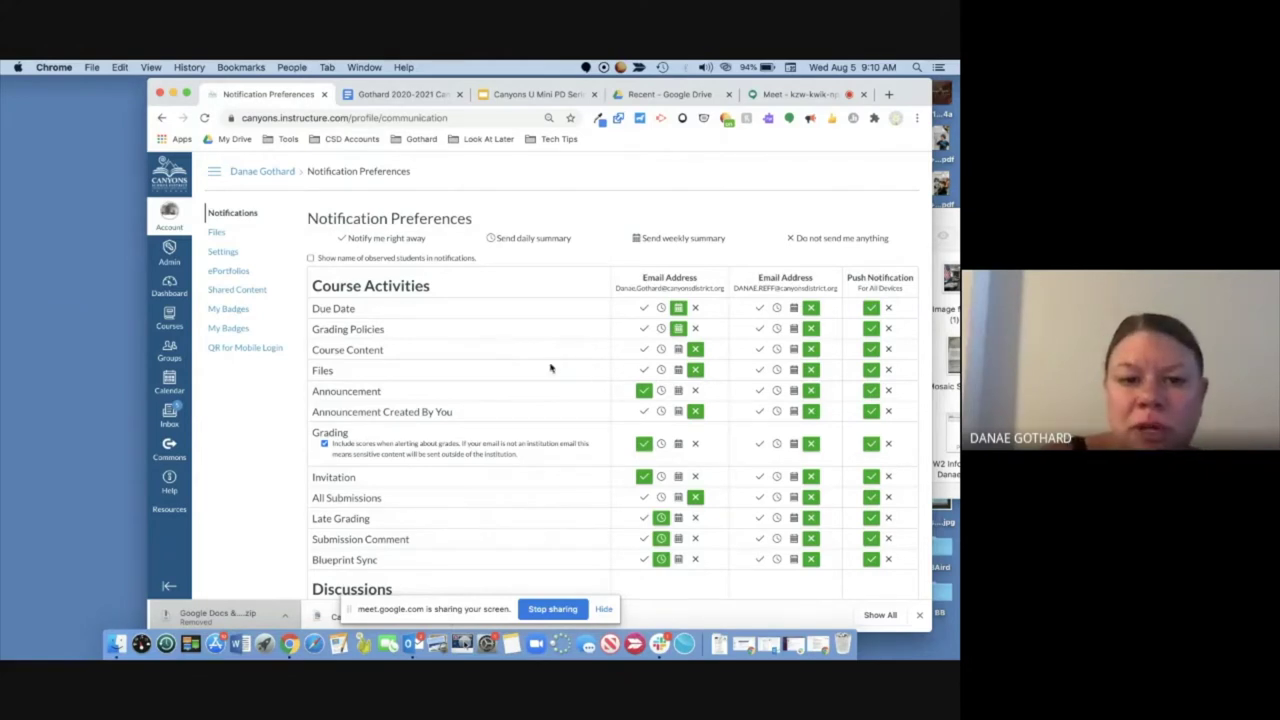
scroll(550, 369, "down", 1)
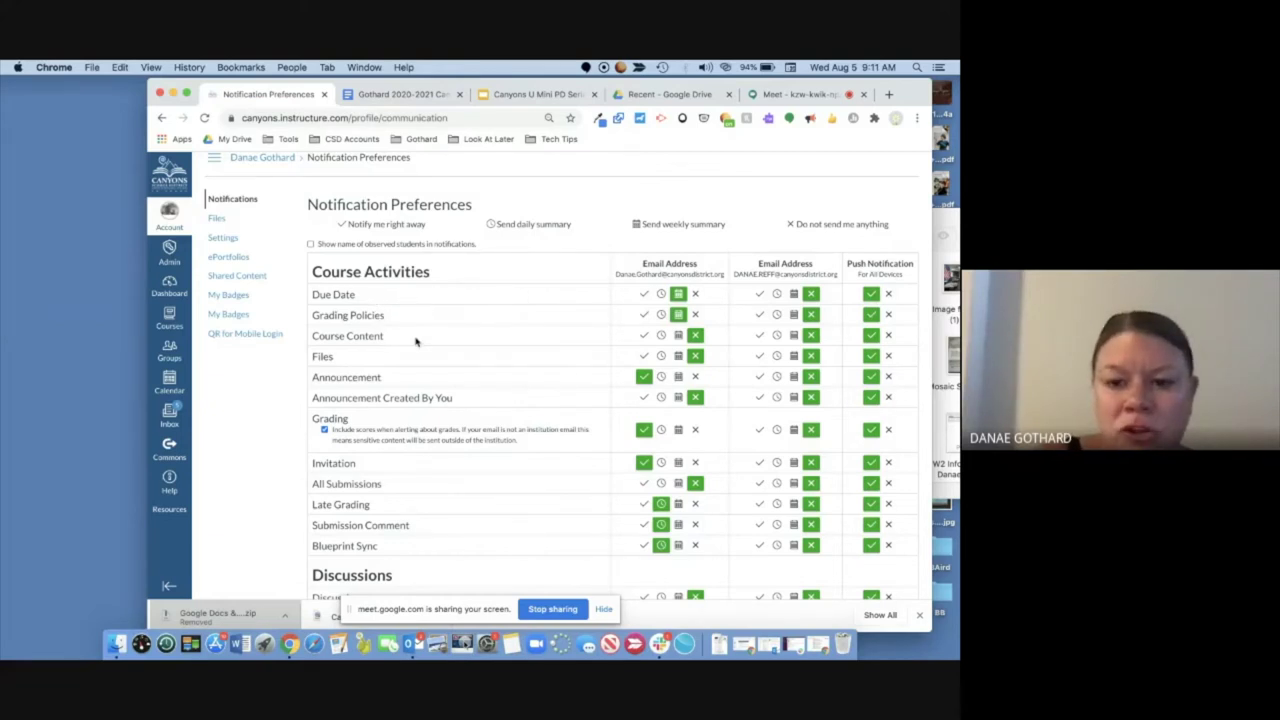
Step: Examine the notification settings for discussions, conversations, scheduling, groups, conferences and alerts, and compare them with the course activities
scroll(432, 420, "down", 10)
scroll(432, 420, "up", 3)
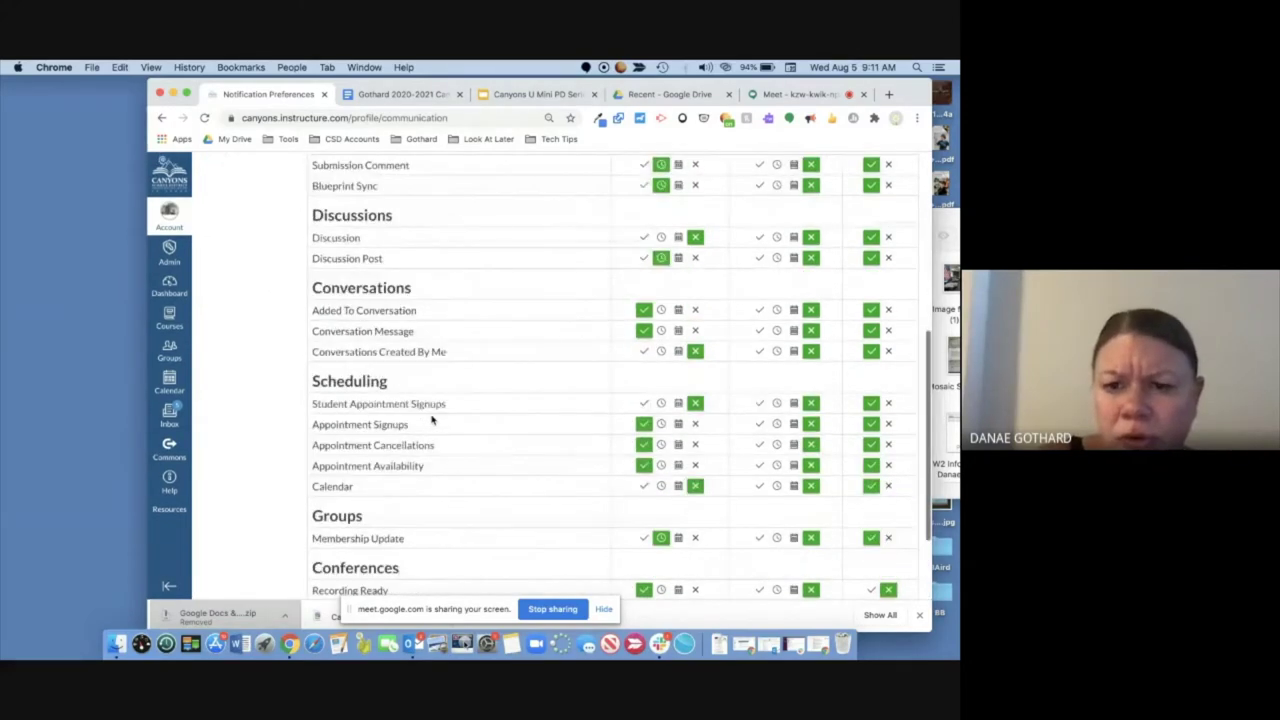
scroll(432, 420, "up", 5)
scroll(432, 420, "down", 8)
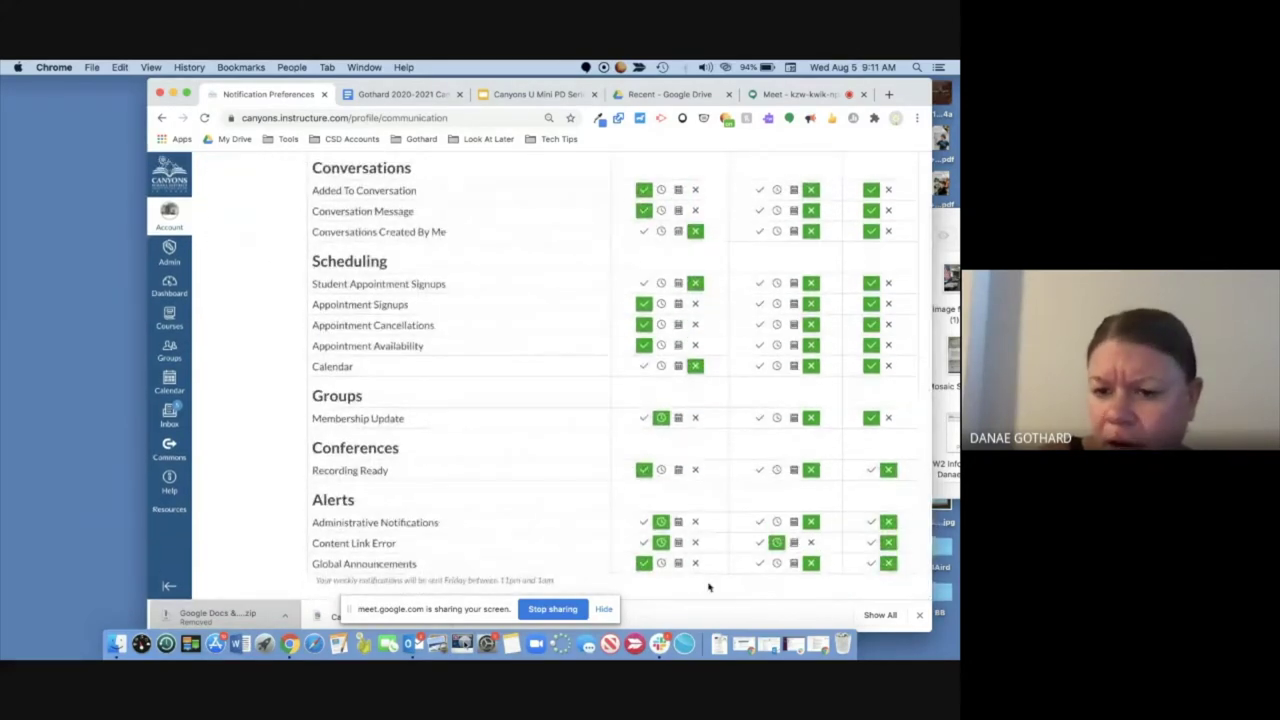
scroll(539, 421, "up", 3)
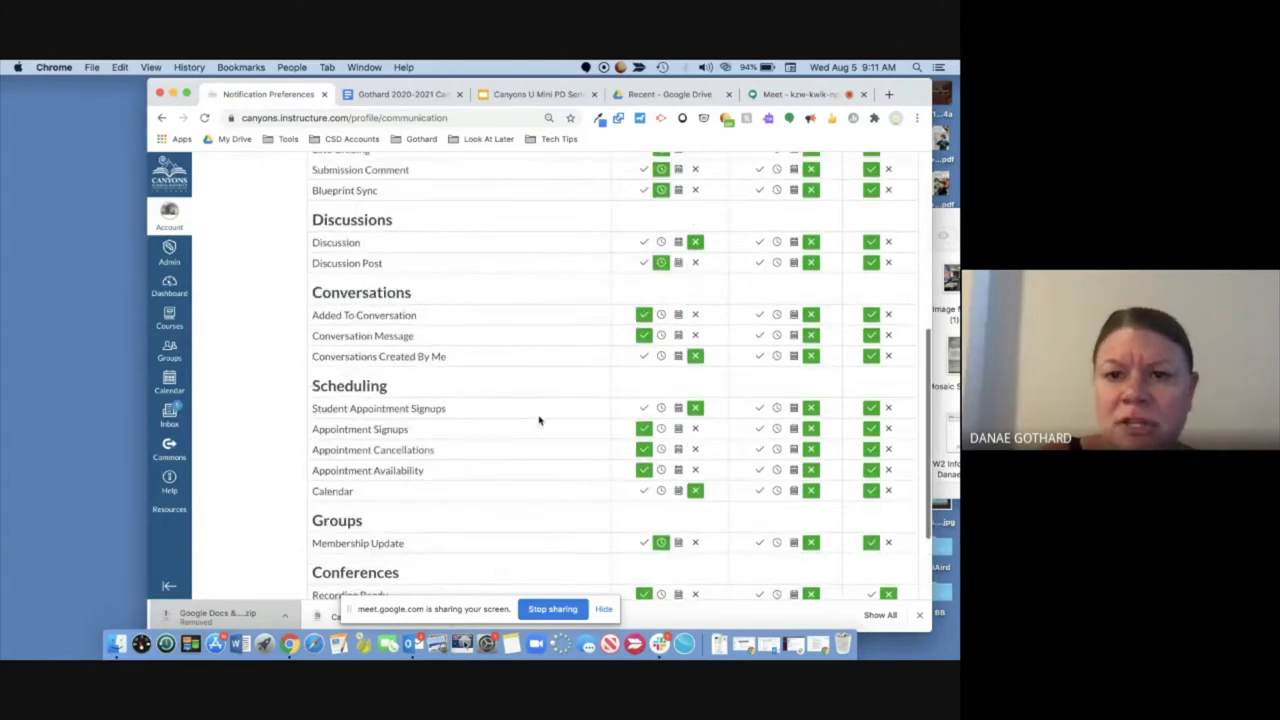
scroll(539, 421, "up", 7)
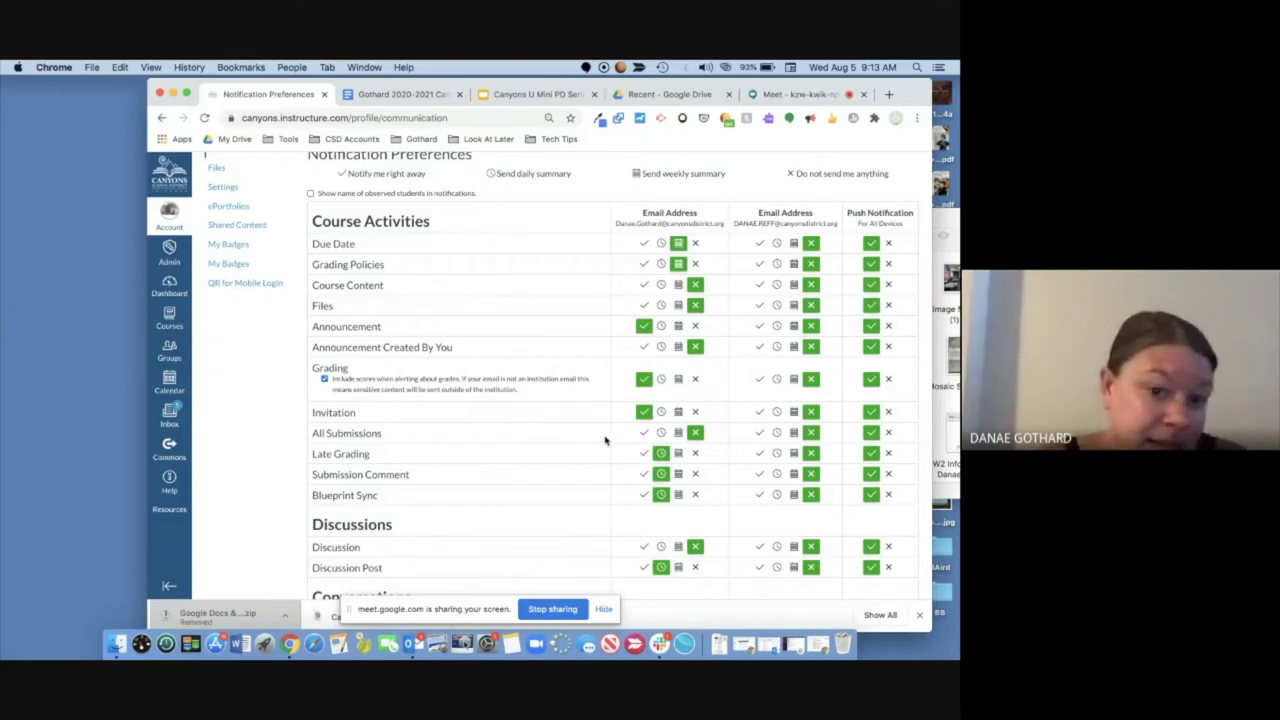
scroll(604, 440, "down", 5)
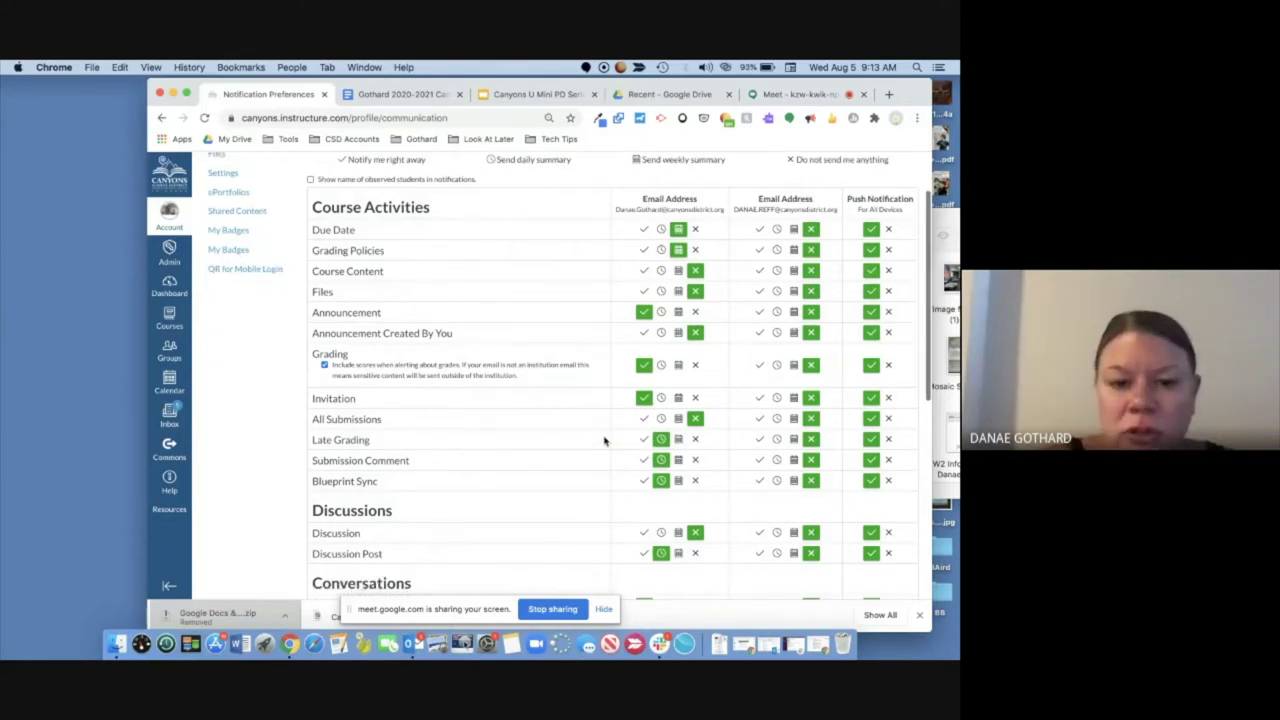
scroll(604, 440, "down", 3)
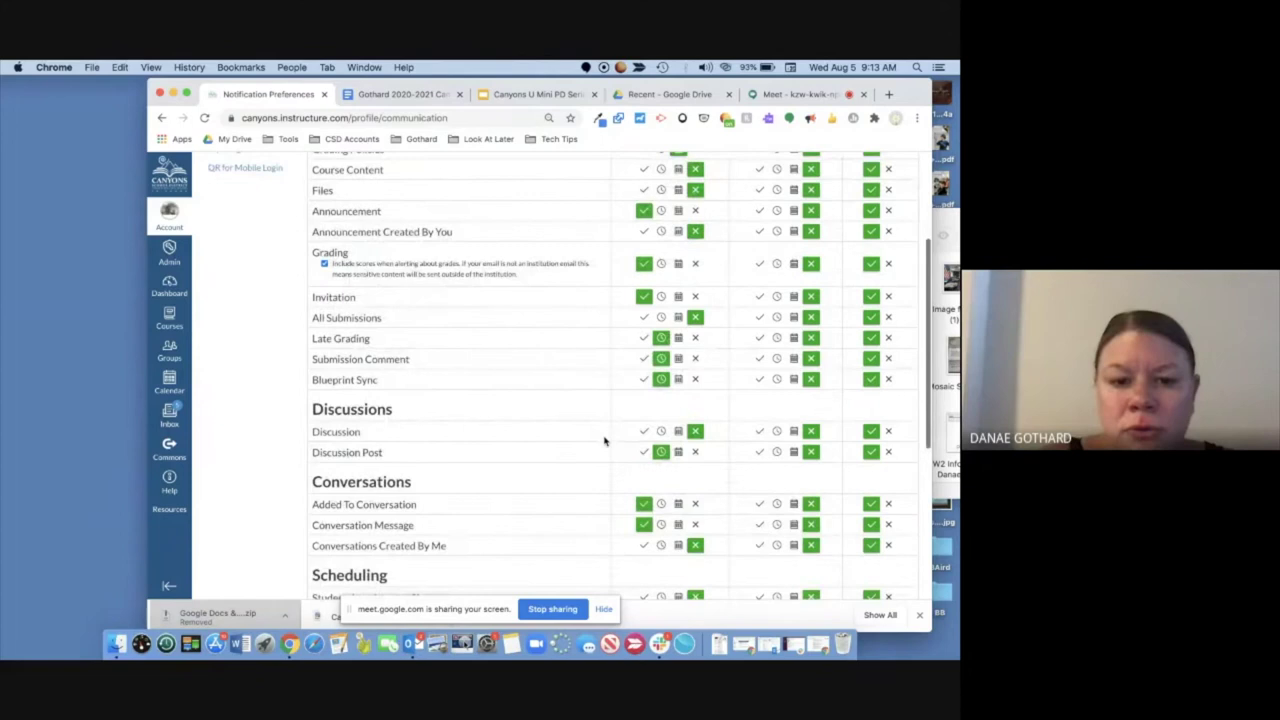
Step: Review the notification preferences from the grading activities down to the alerts, and return to the delivery options legend
scroll(604, 440, "down", 3)
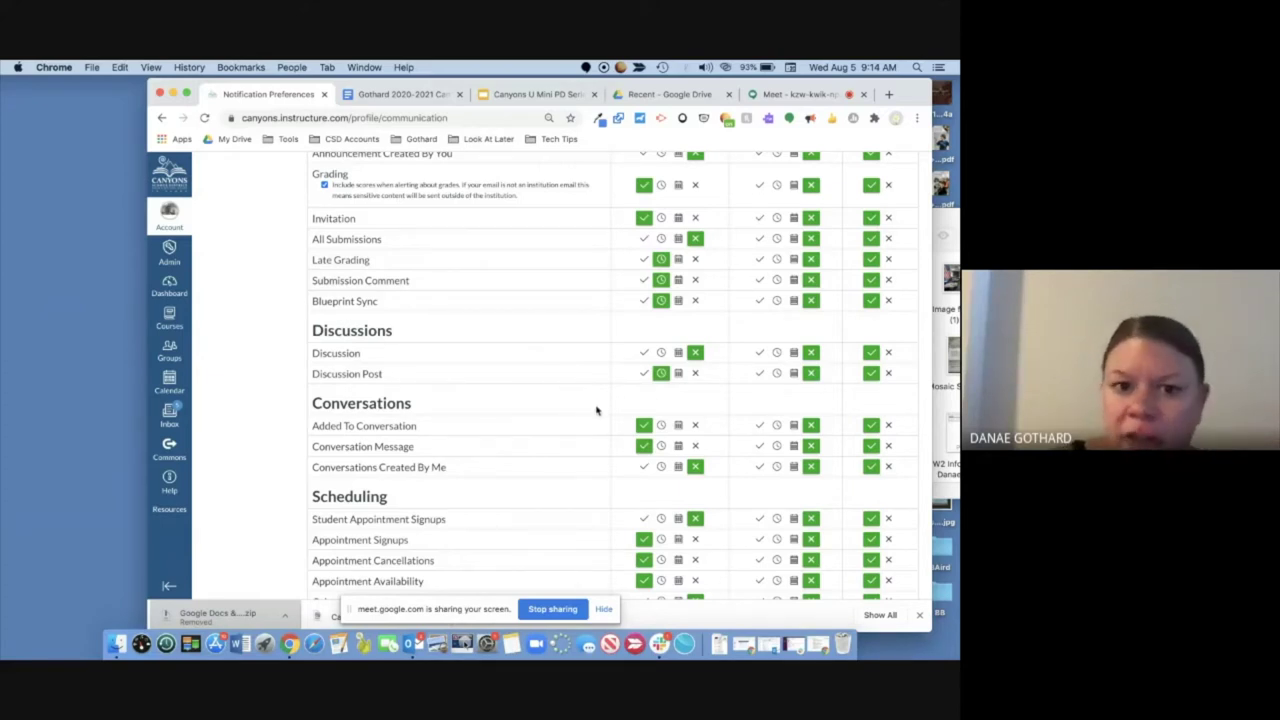
scroll(591, 477, "down", 3)
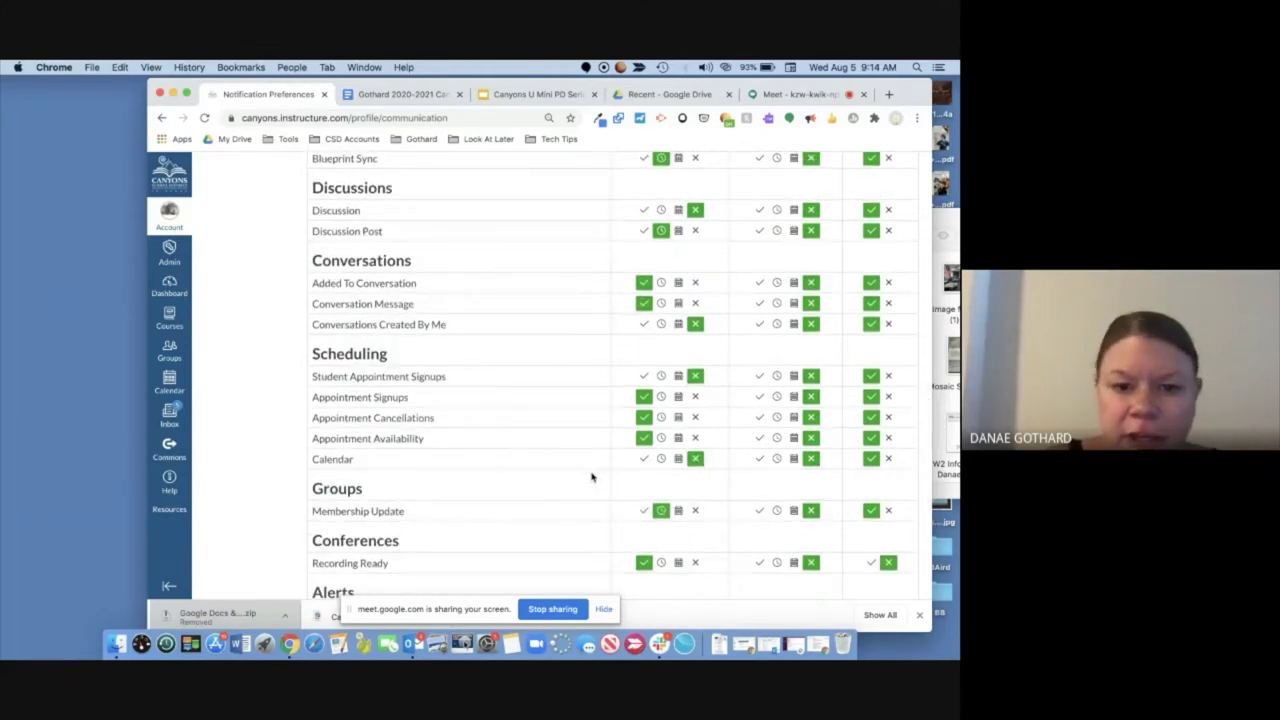
scroll(591, 476, "down", 1)
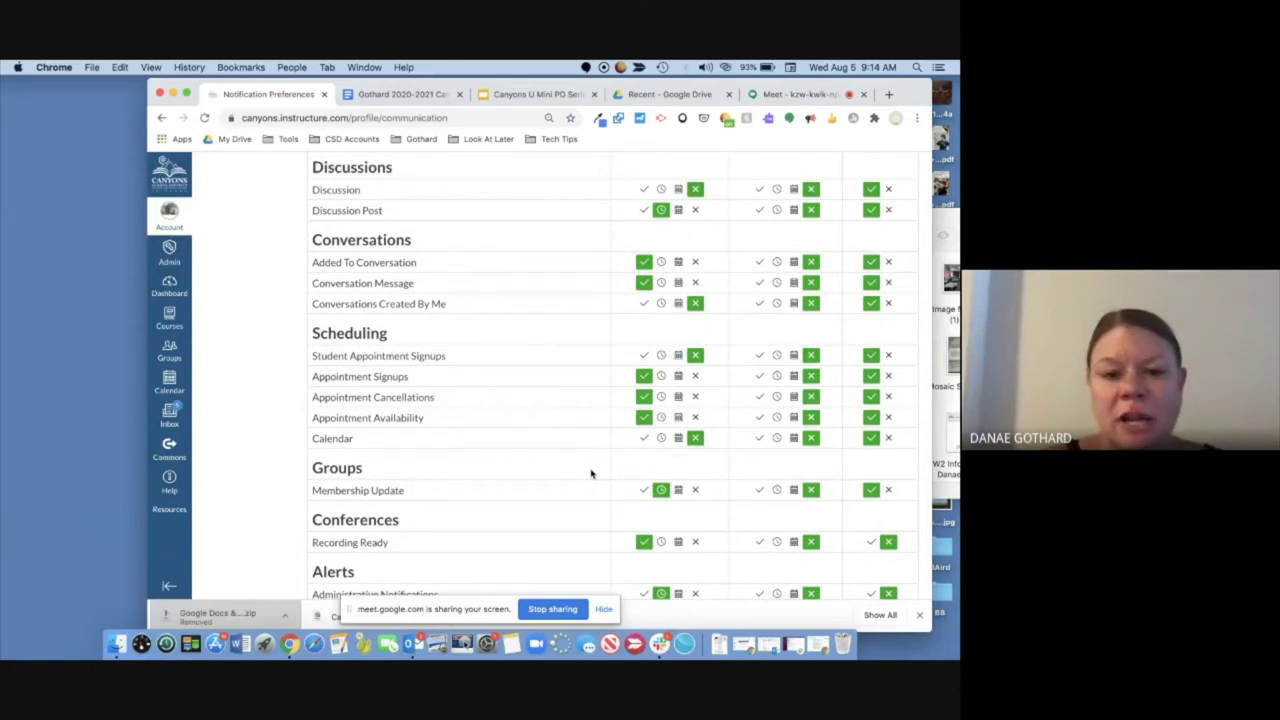
scroll(591, 474, "down", 2)
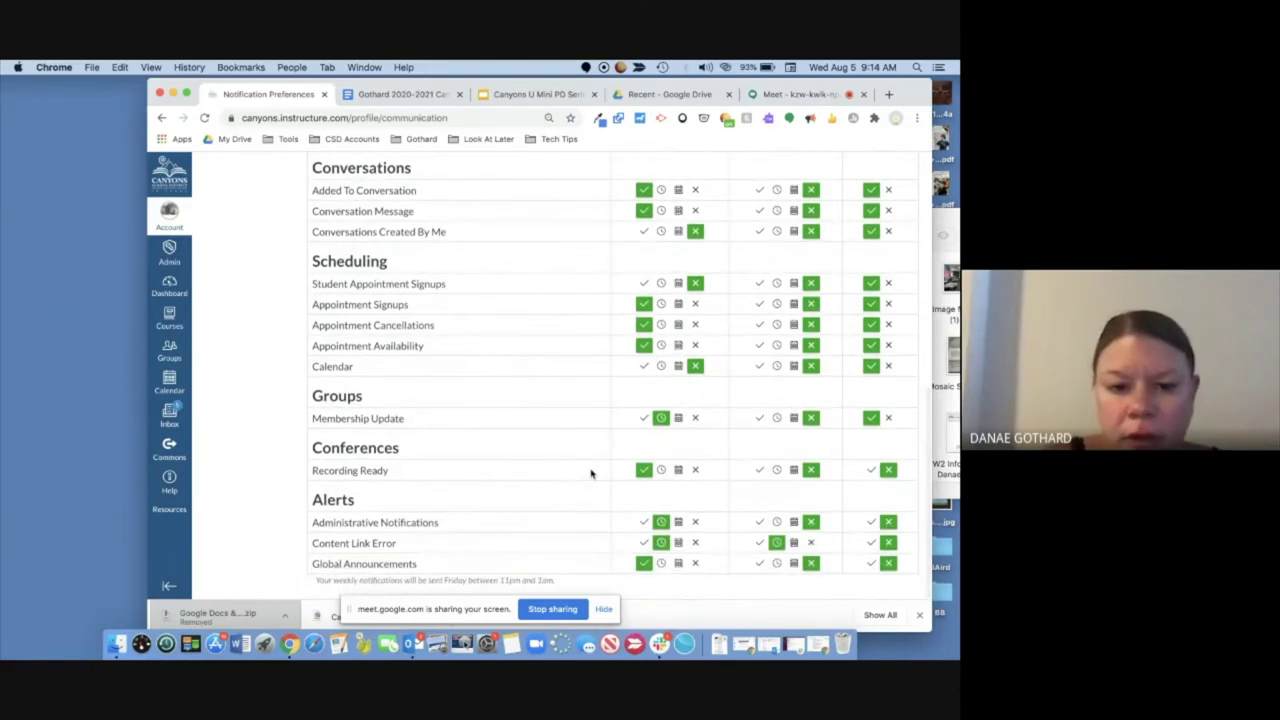
scroll(592, 395, "up", 1)
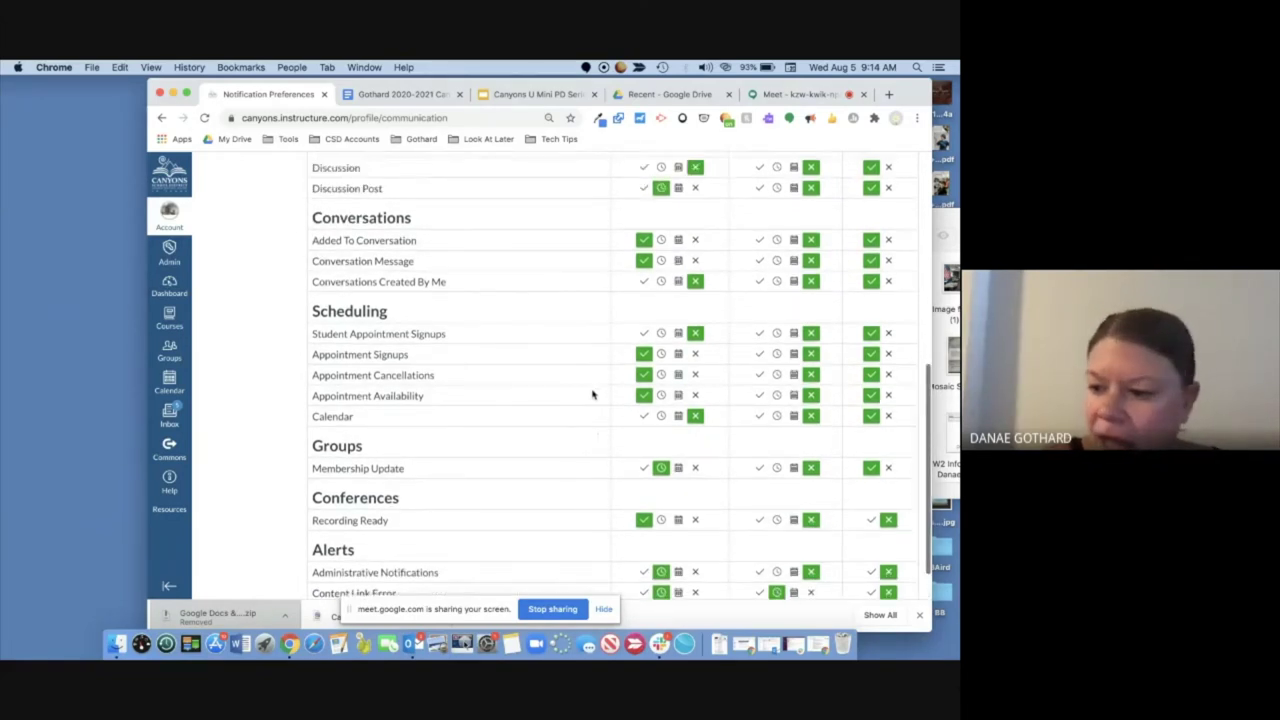
scroll(592, 395, "up", 1)
scroll(592, 395, "up", 5)
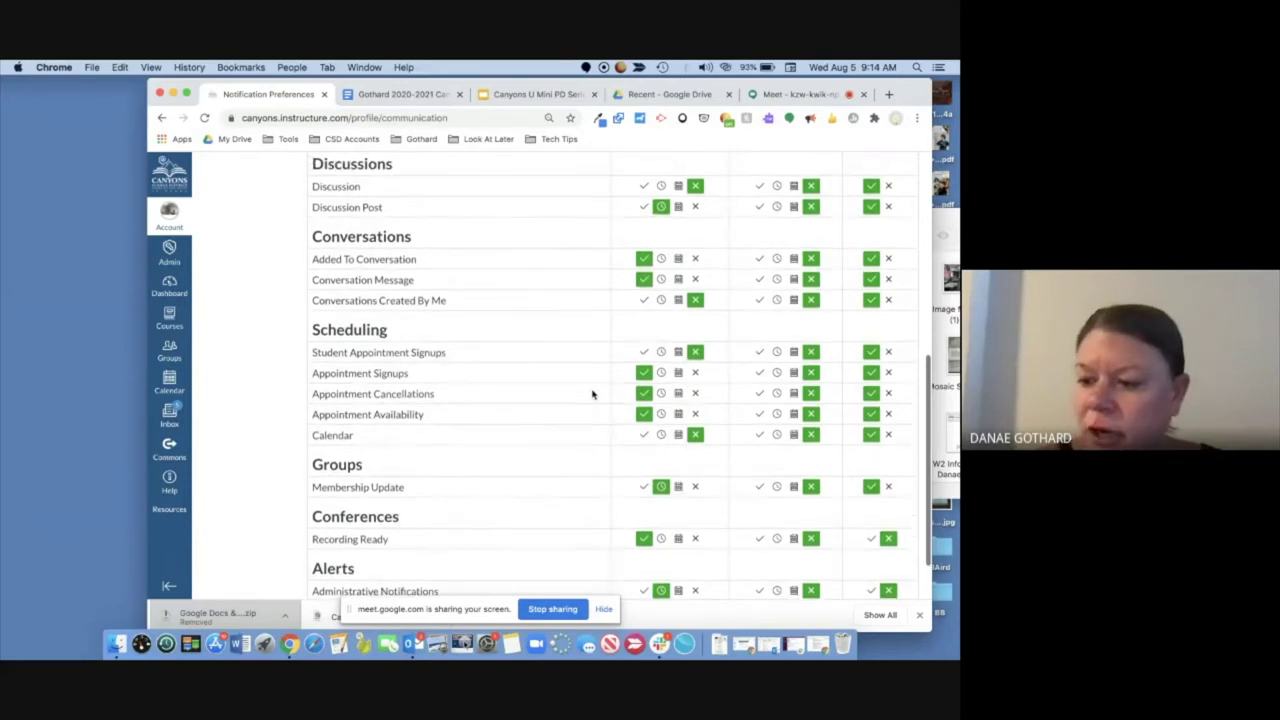
scroll(592, 395, "up", 1)
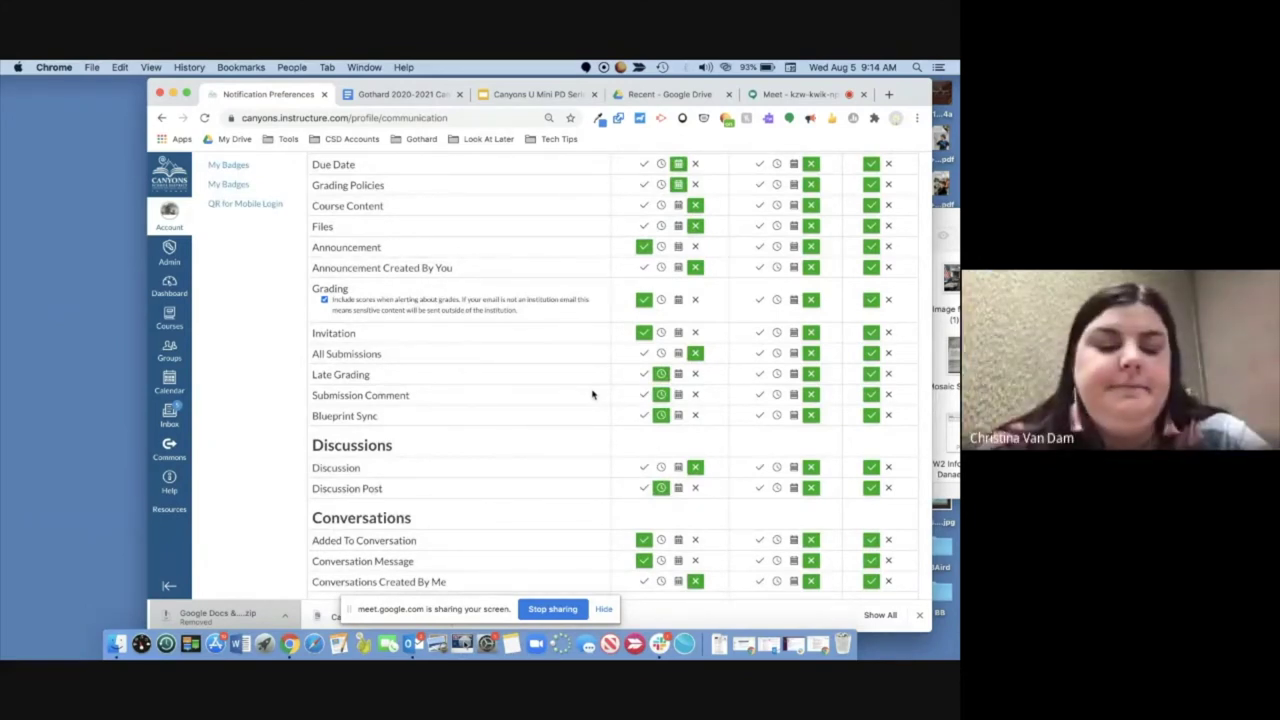
scroll(592, 395, "up", 3)
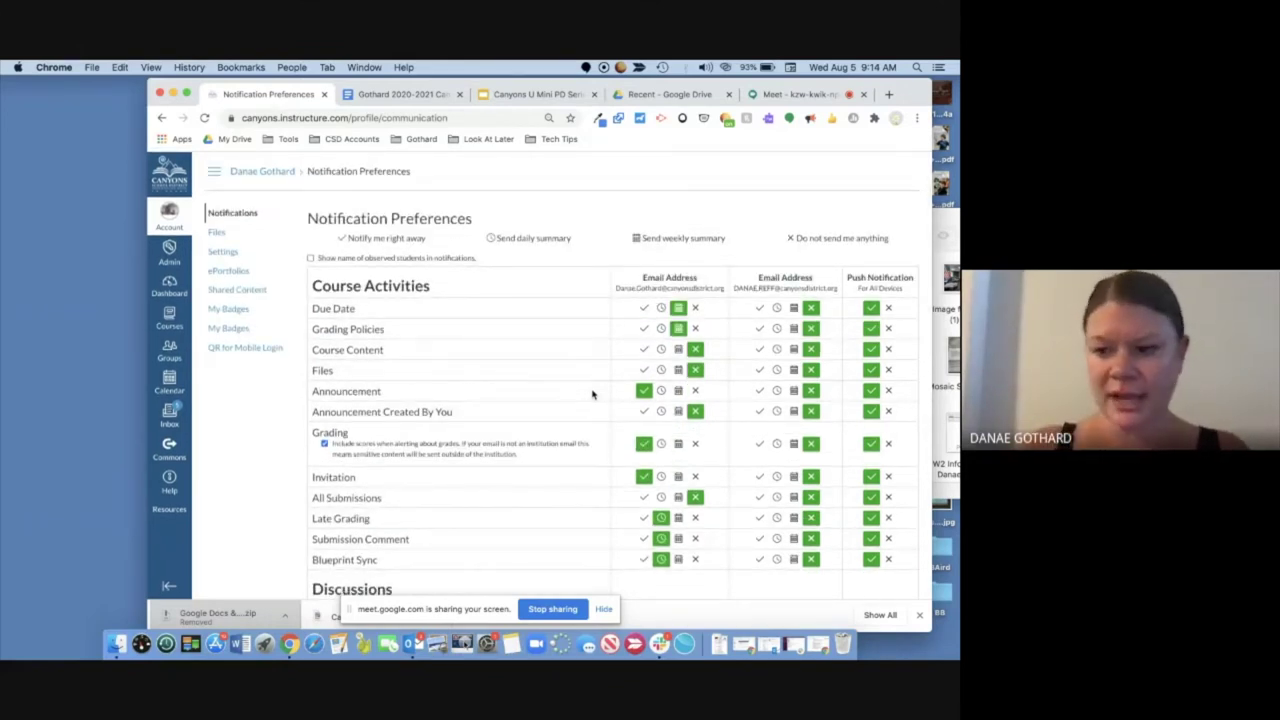
Step: Switch to the 2020-2021 Canvas Expectations document and review the account settings and course navigation checklists
left_click(411, 98)
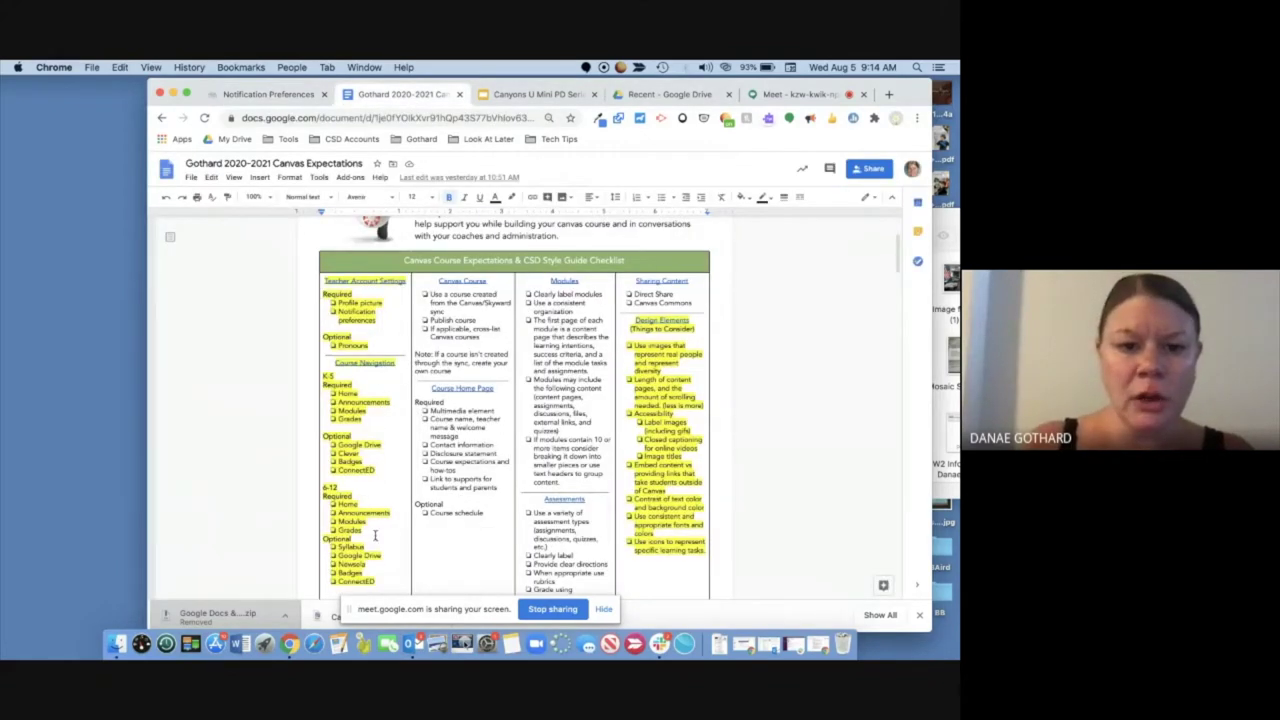
scroll(376, 541, "down", 1)
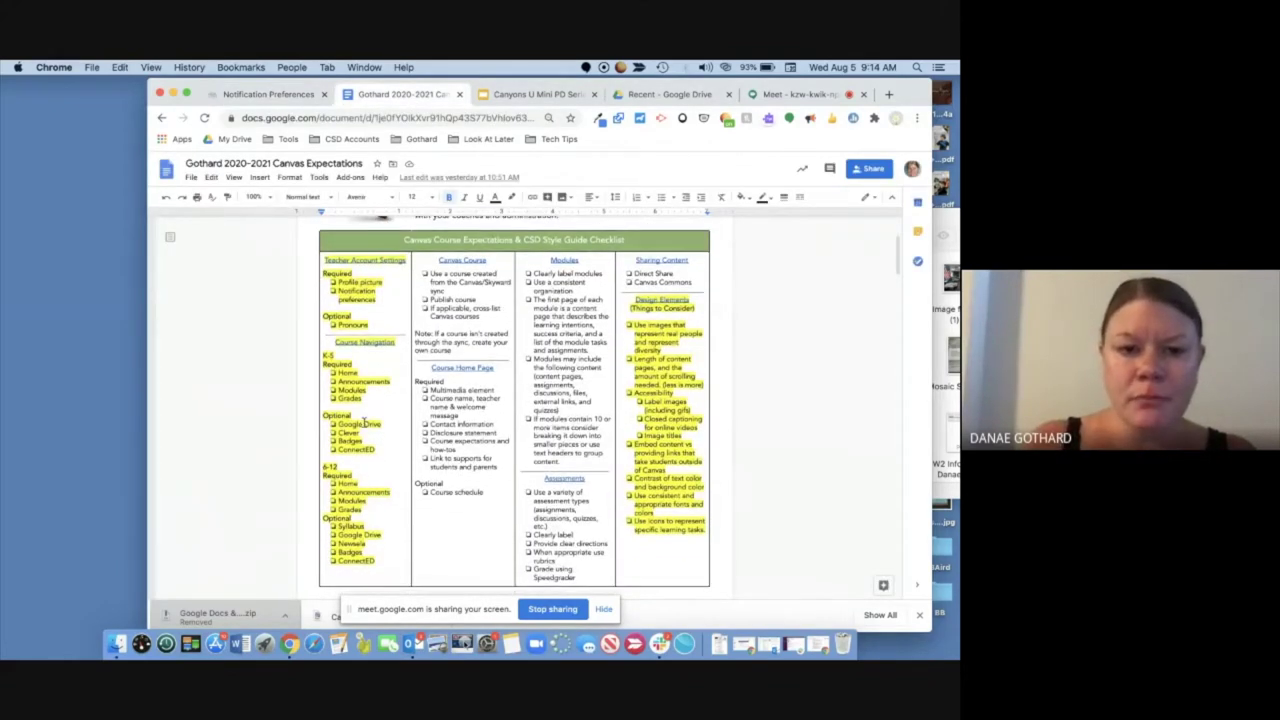
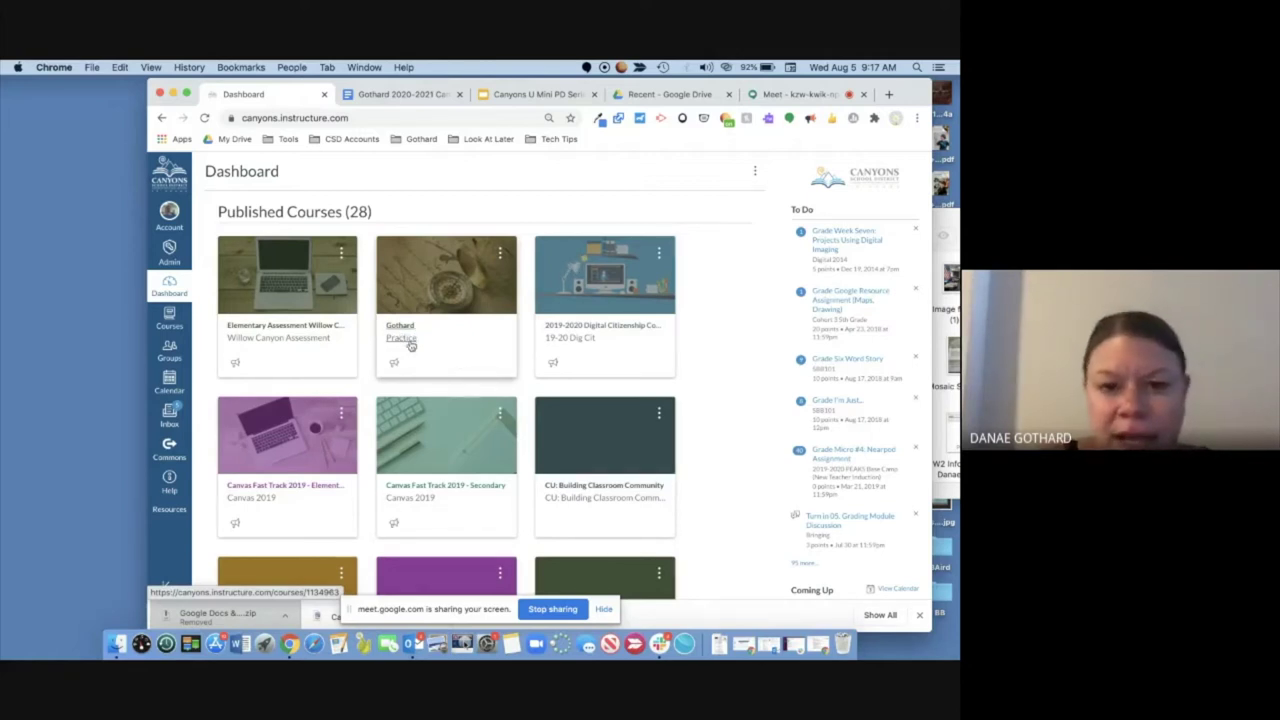
Step: Open the Practice course's navigation settings and look through the visible and hidden navigation items
left_click(405, 330)
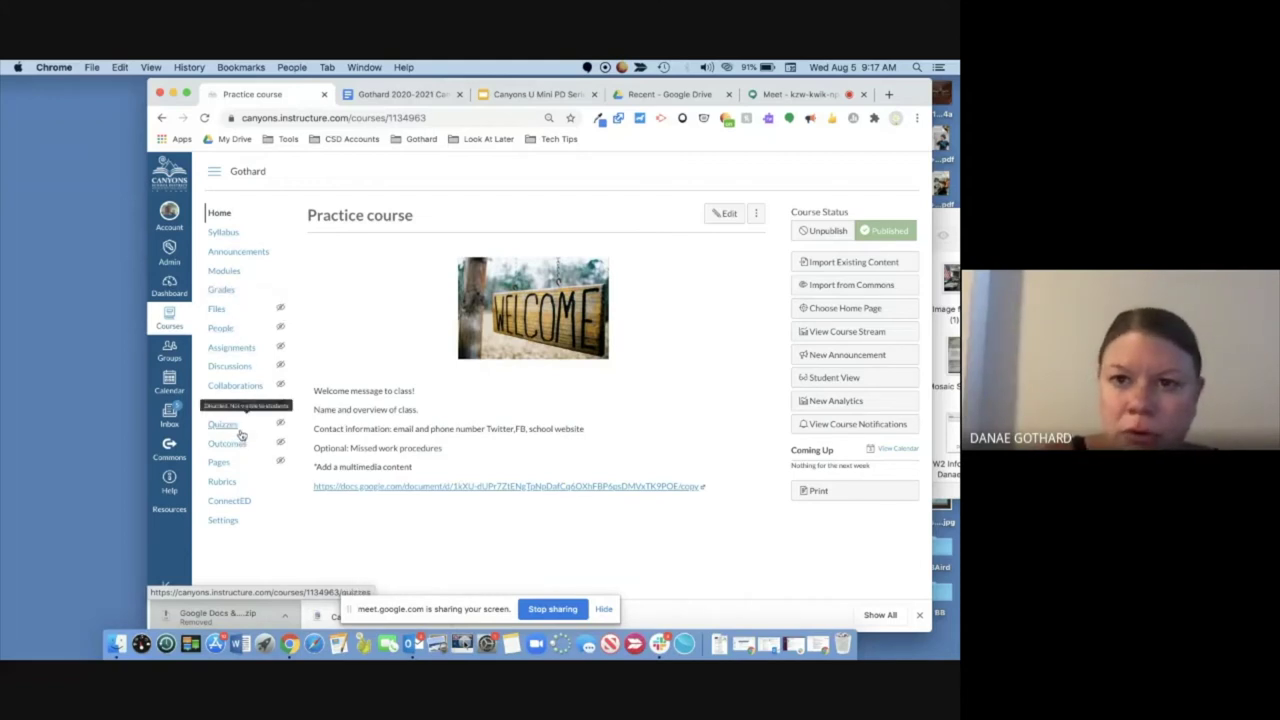
left_click(230, 523)
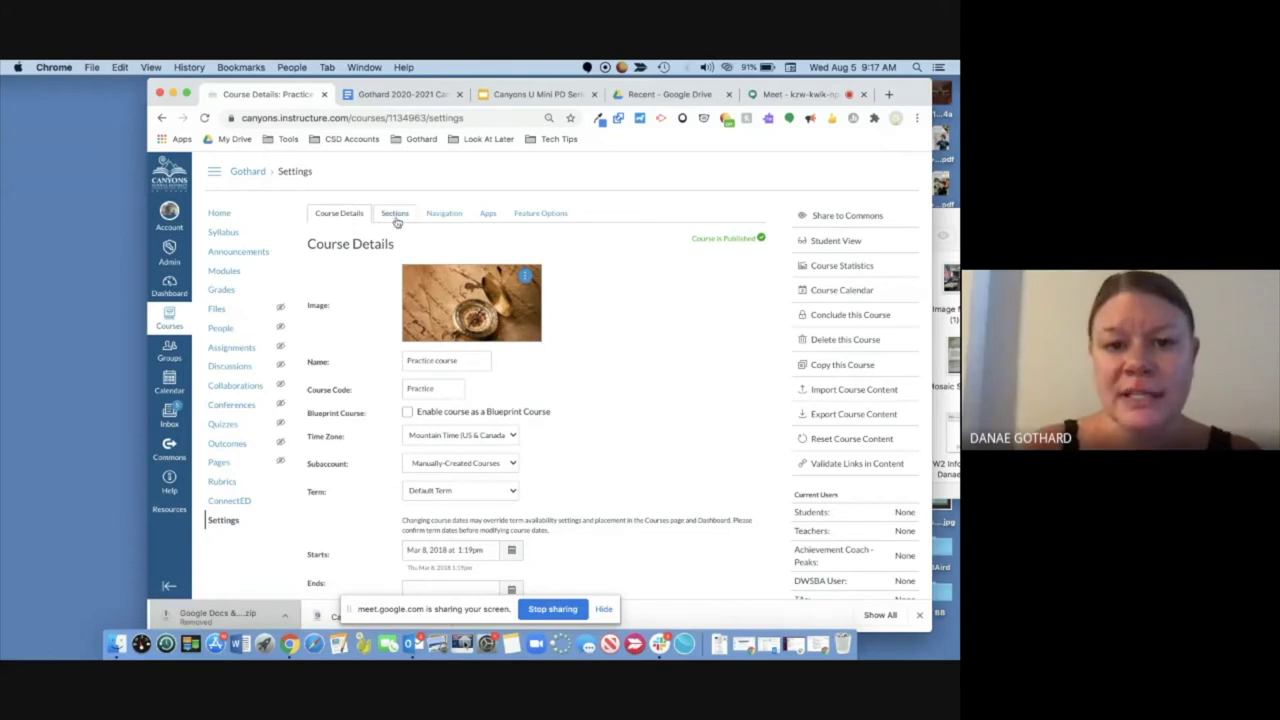
left_click(453, 220)
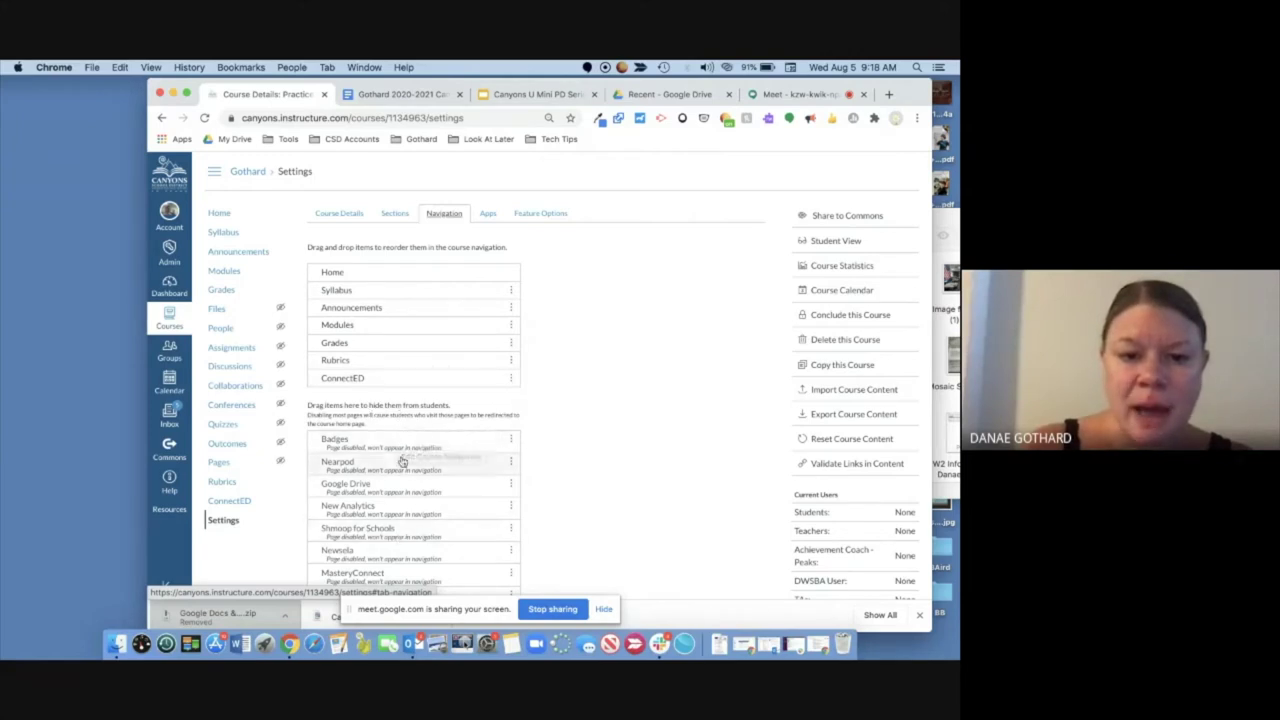
scroll(532, 553, "down", 3)
scroll(532, 553, "down", 9)
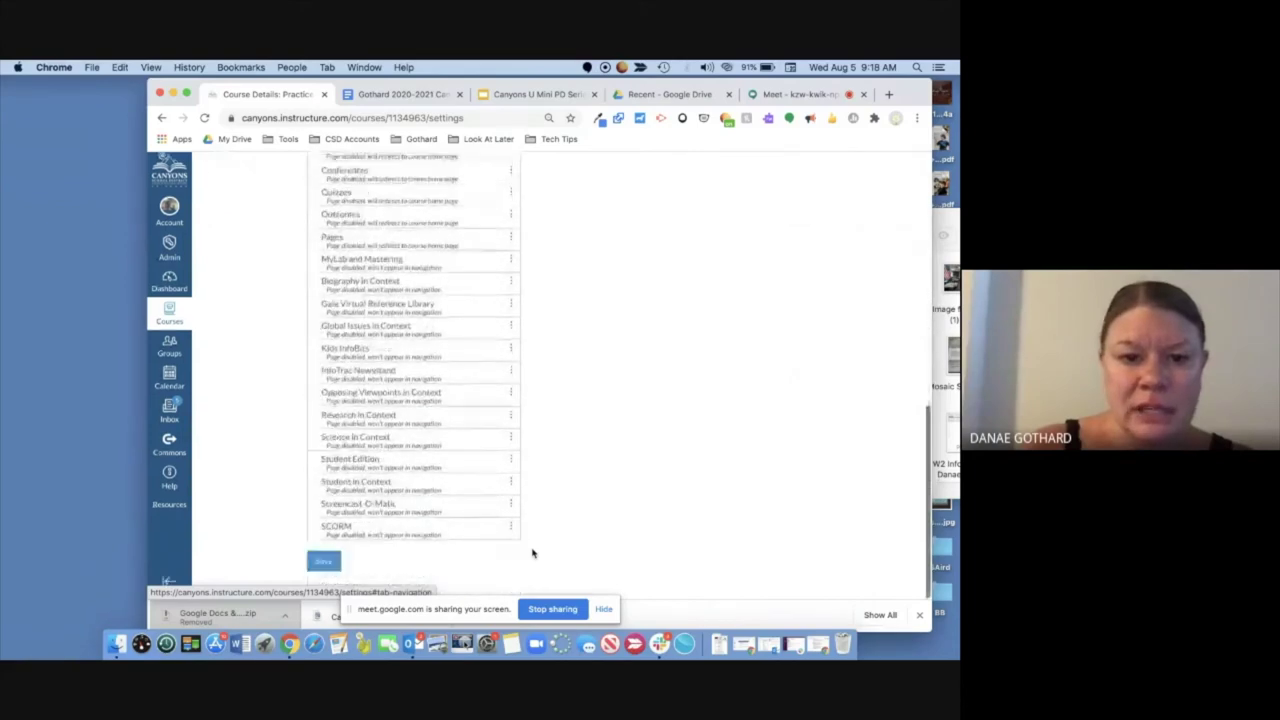
scroll(532, 553, "up", 12)
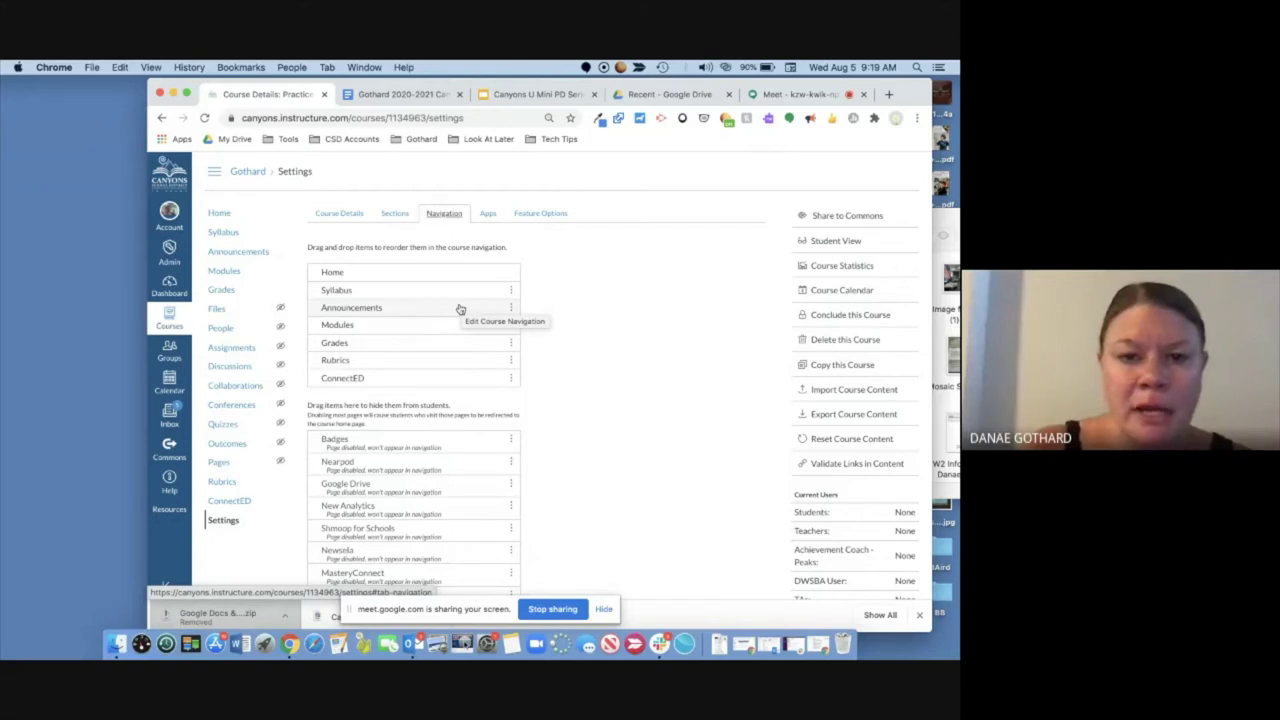
Step: Arrange Announcements, Modules and Grades directly below Home in the course navigation, and hide Syllabus, Rubrics and ConnectED from students
left_click_drag(443, 312, 441, 295)
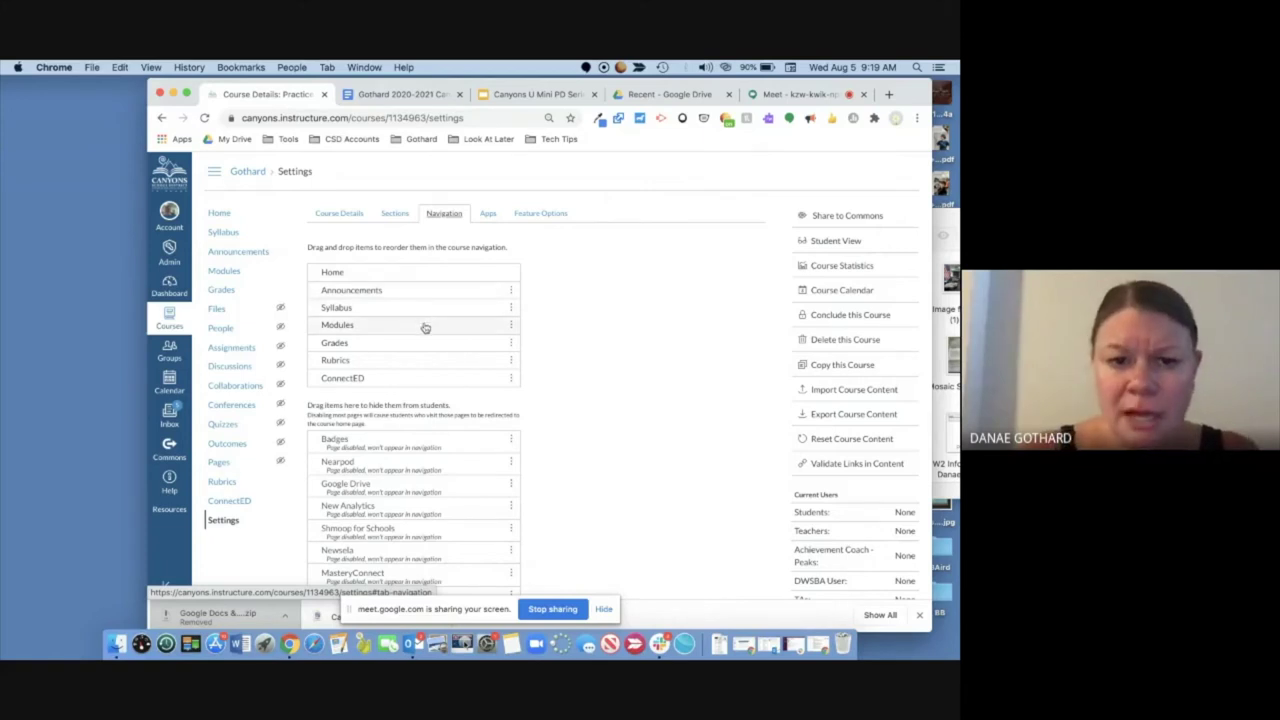
mouse_move(424, 328)
left_mouse_down()
mouse_move(420, 311)
mouse_move(408, 332)
left_mouse_up()
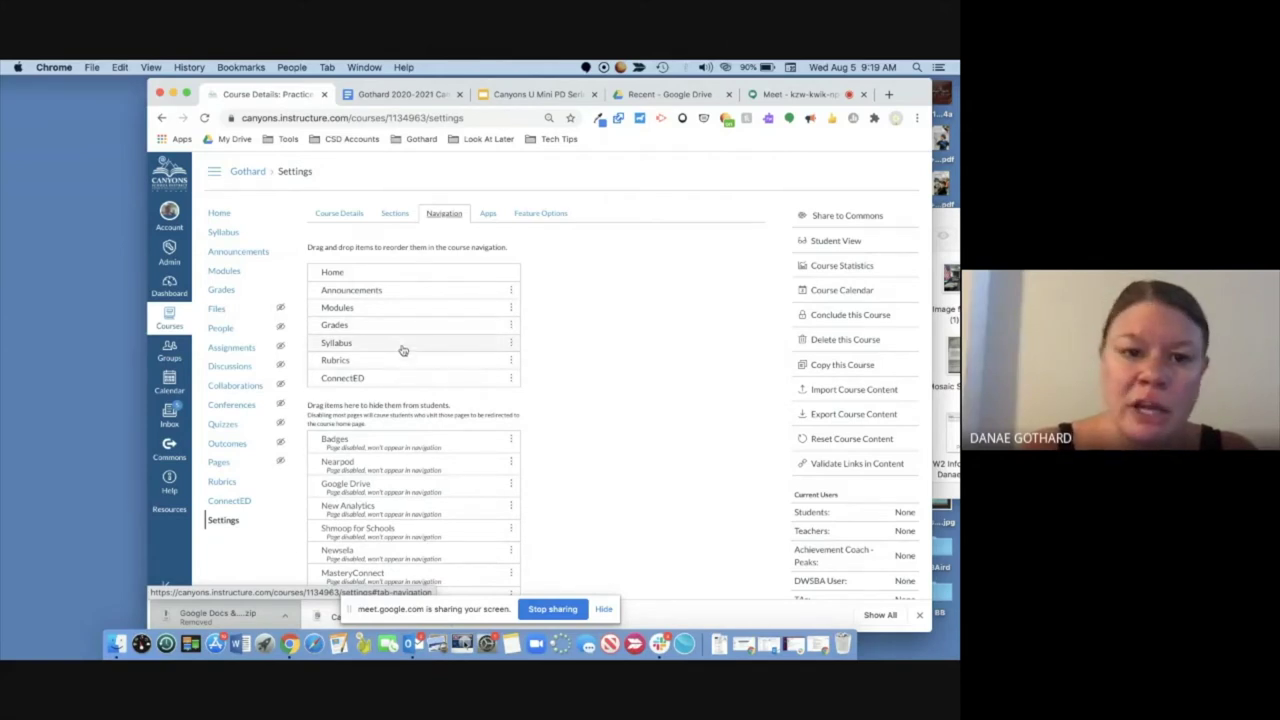
left_click_drag(403, 350, 400, 430)
left_click_drag(393, 345, 384, 388)
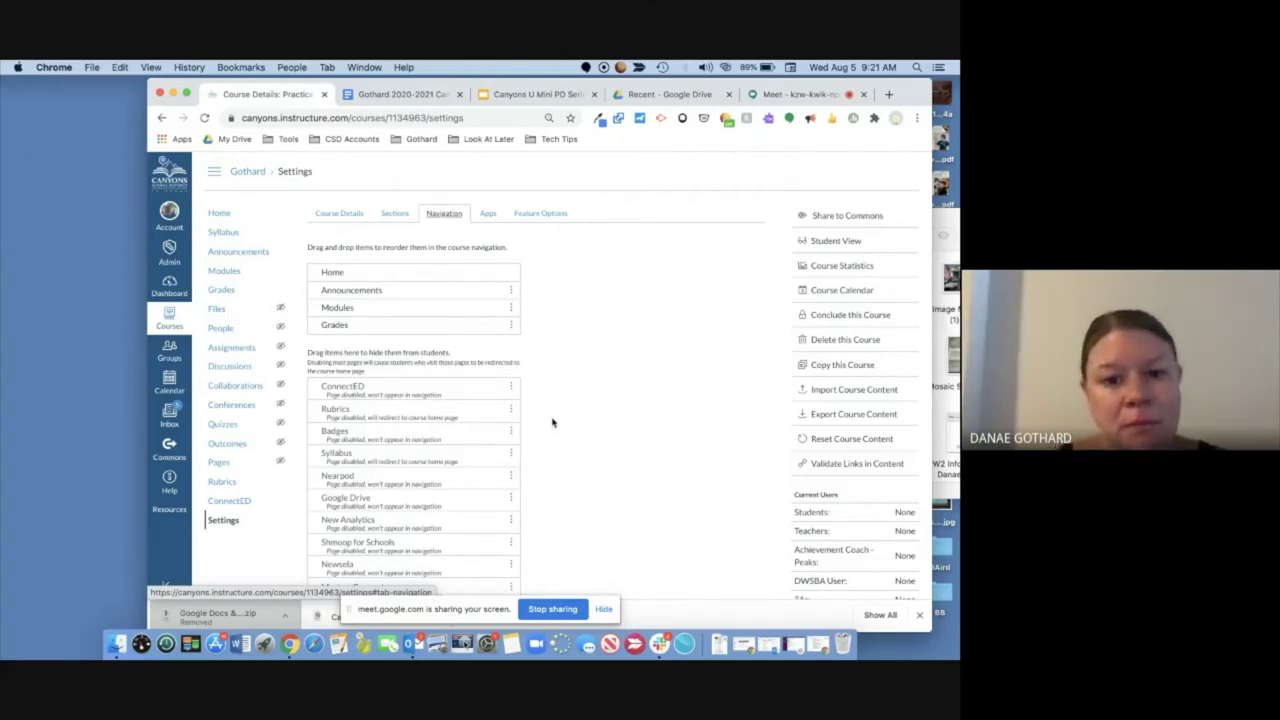
Step: Look through the hidden navigation items and move Syllabus to the start of the hidden list
scroll(450, 513, "down", 2)
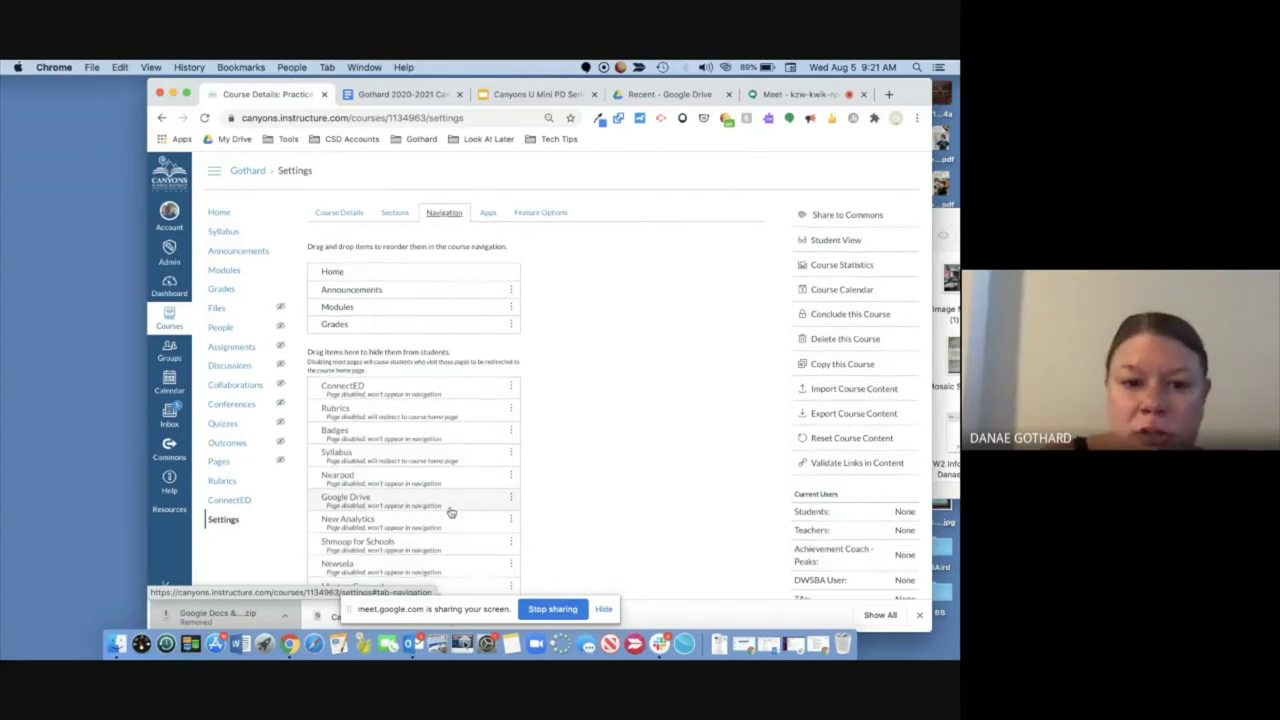
scroll(450, 513, "down", 8)
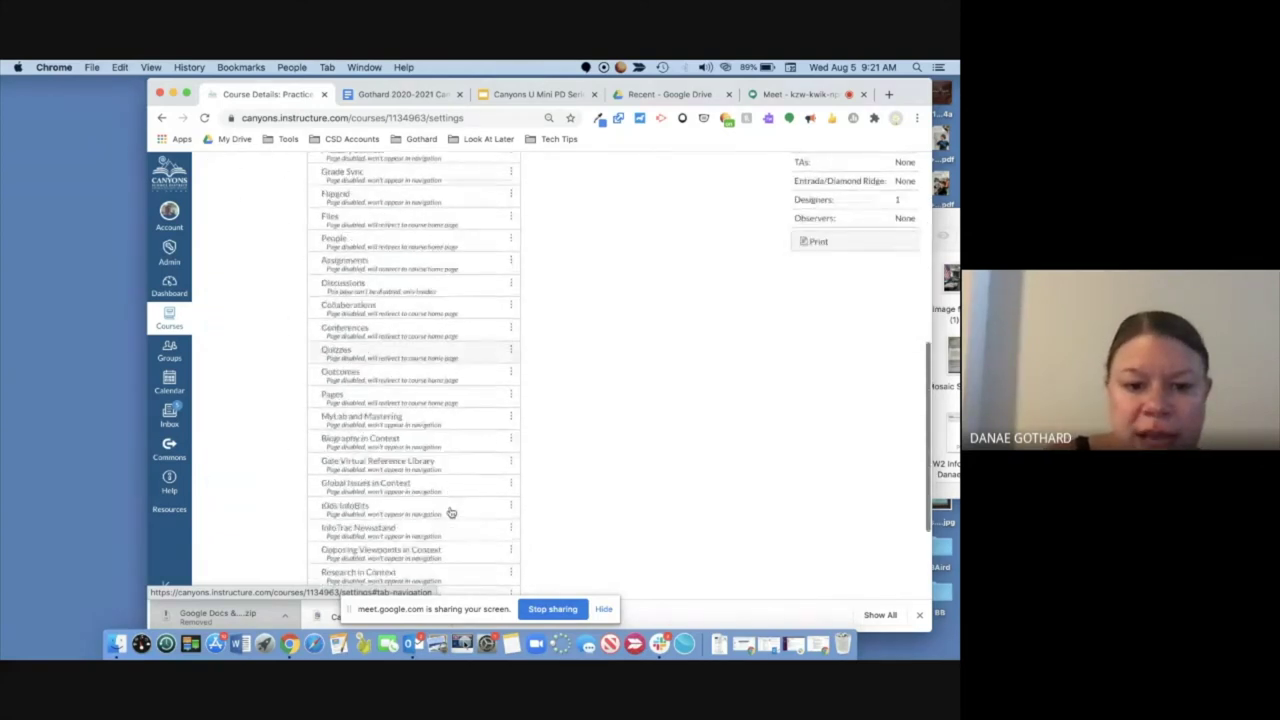
scroll(450, 513, "down", 1)
scroll(450, 513, "up", 4)
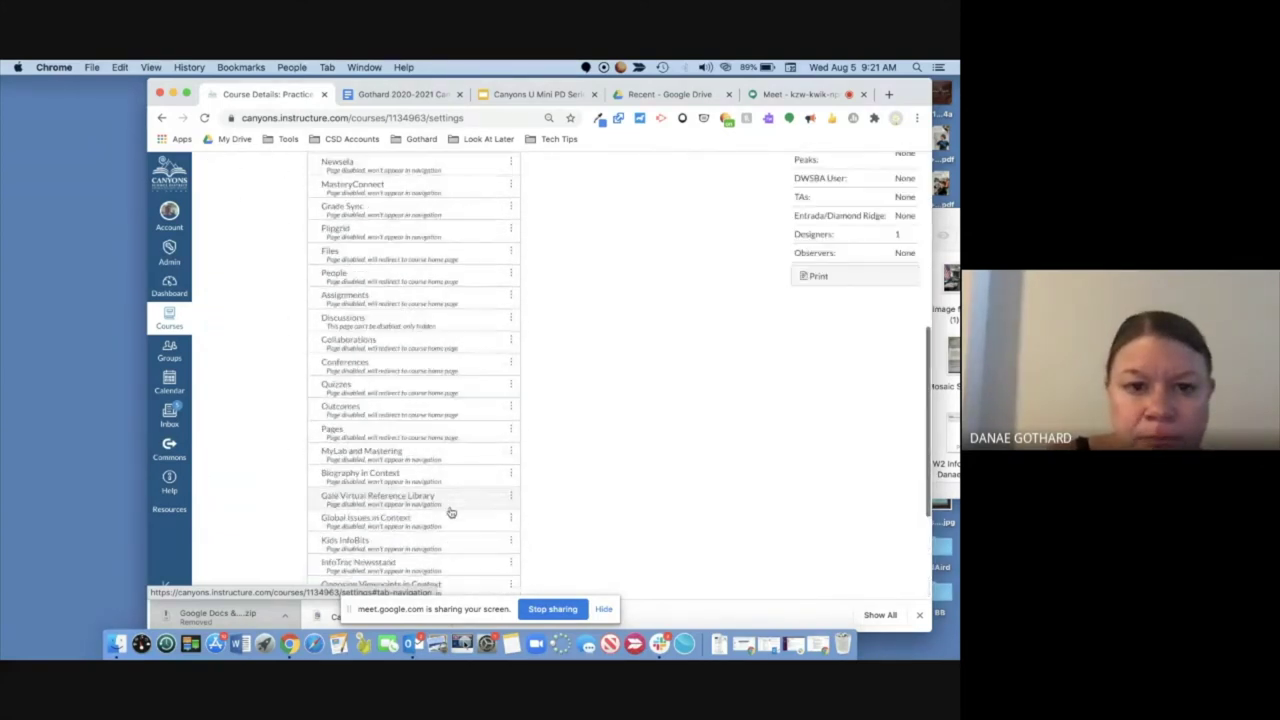
scroll(450, 513, "up", 4)
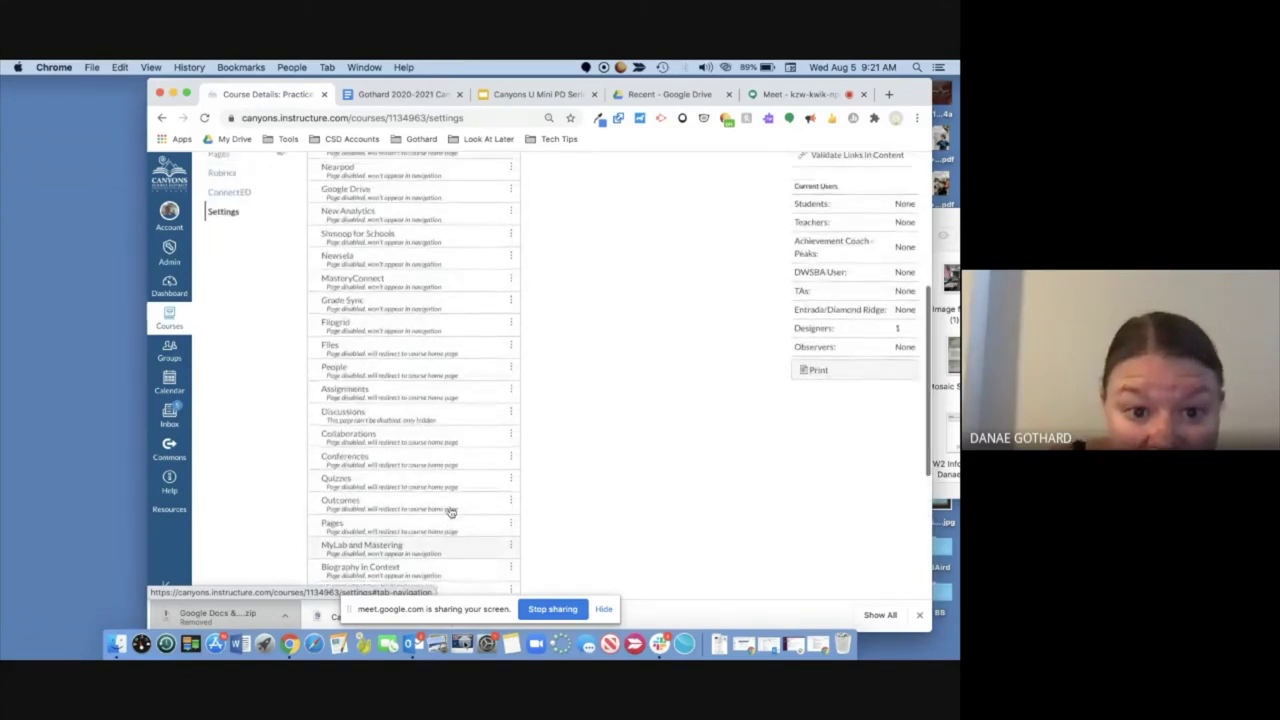
scroll(450, 513, "up", 4)
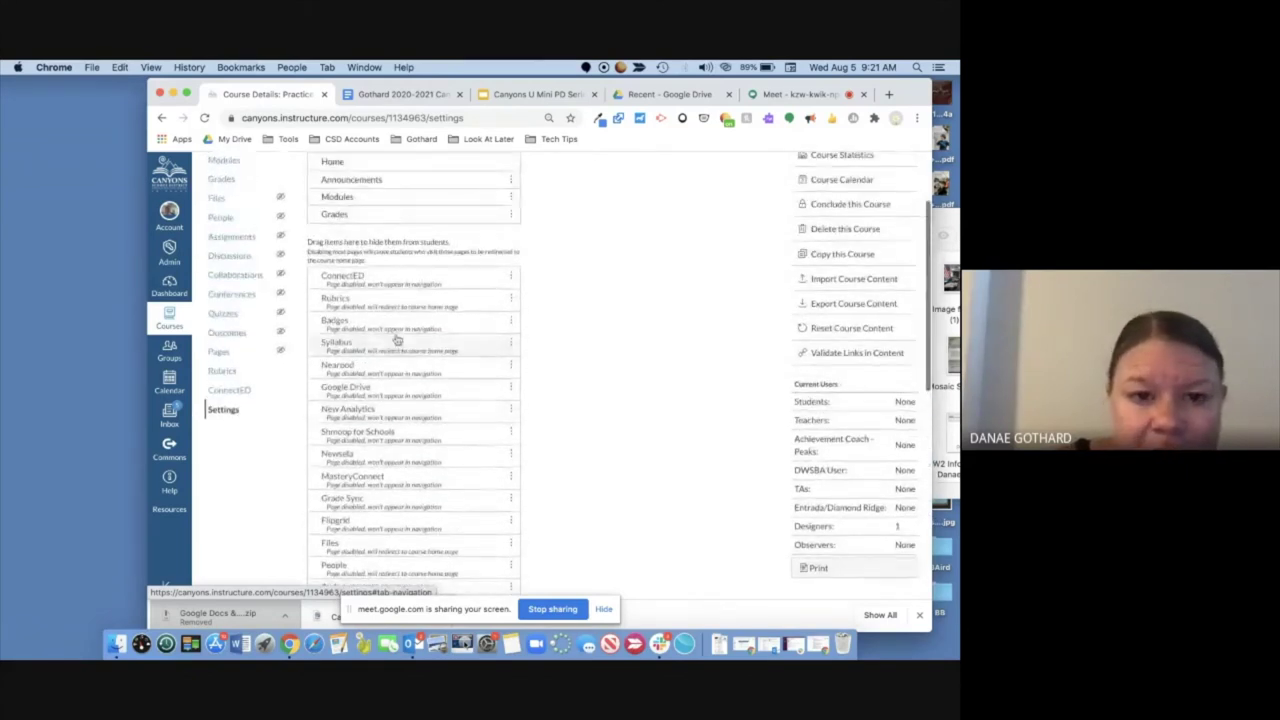
left_click_drag(409, 349, 382, 236)
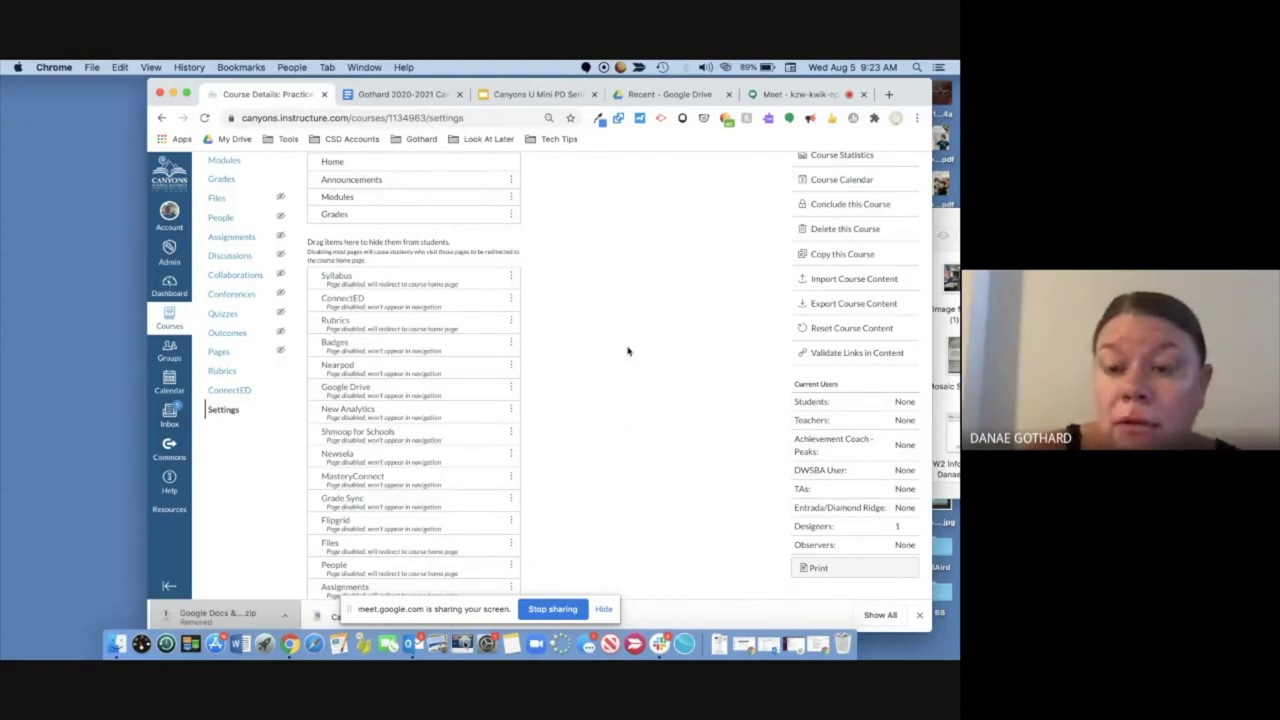
Step: Preview the Practice course in Student View to check its navigation, and return to the teacher view
scroll(629, 362, "up", 2)
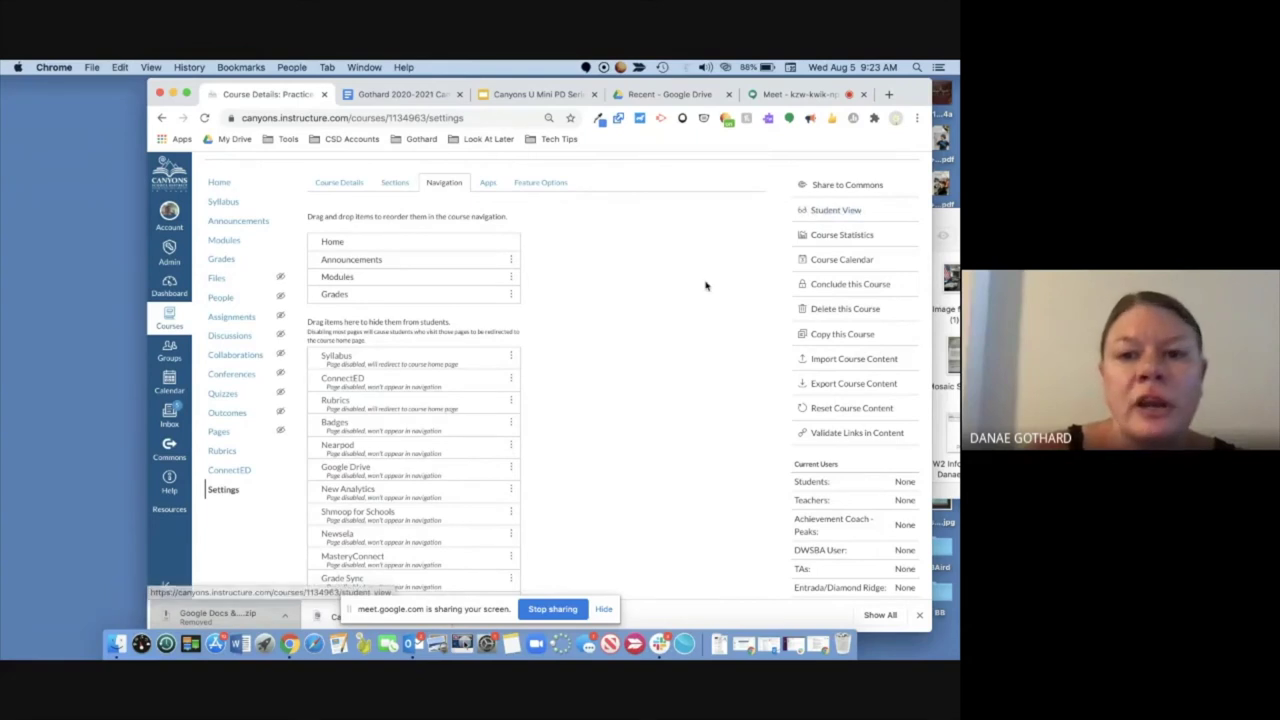
scroll(705, 283, "up", 1)
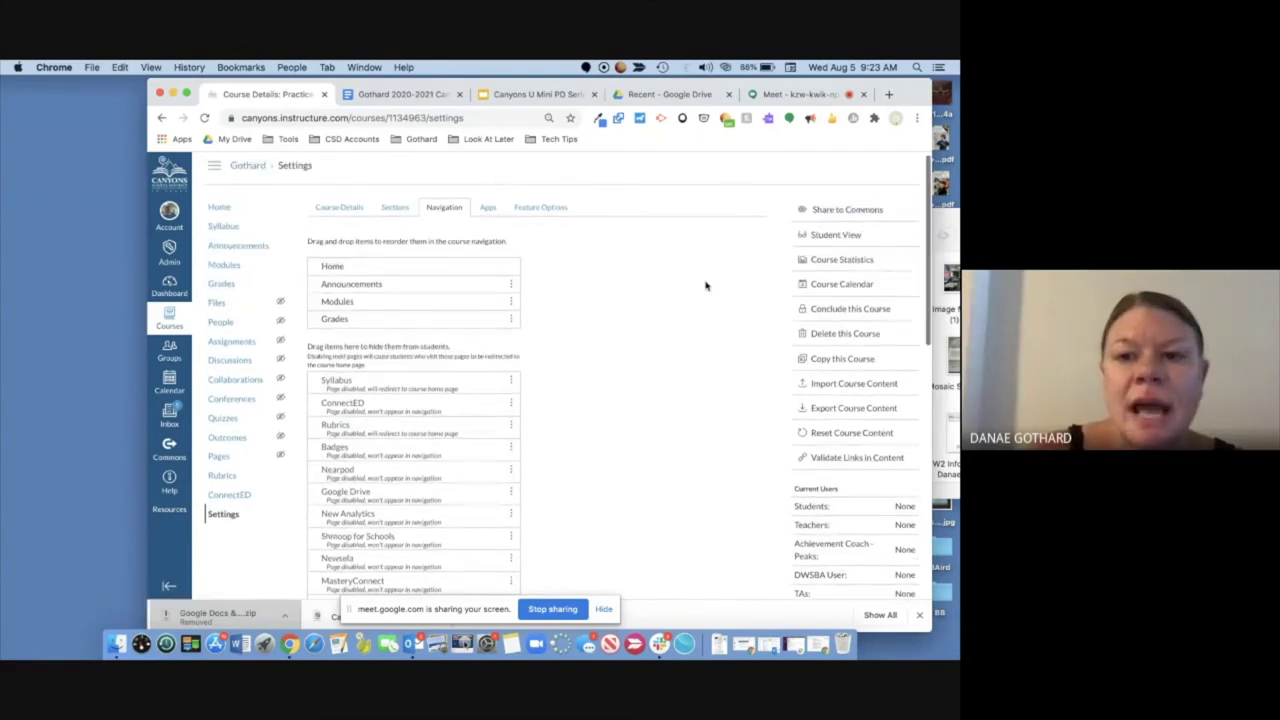
left_click(841, 238)
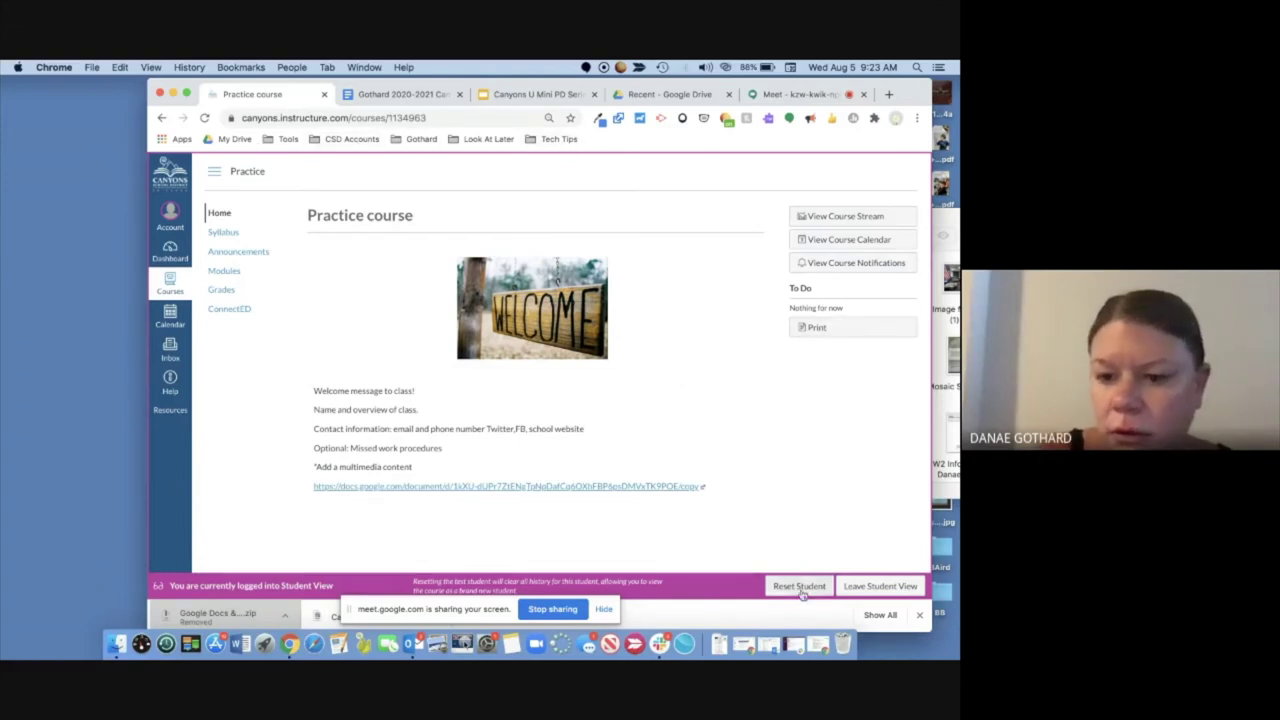
left_click(858, 591)
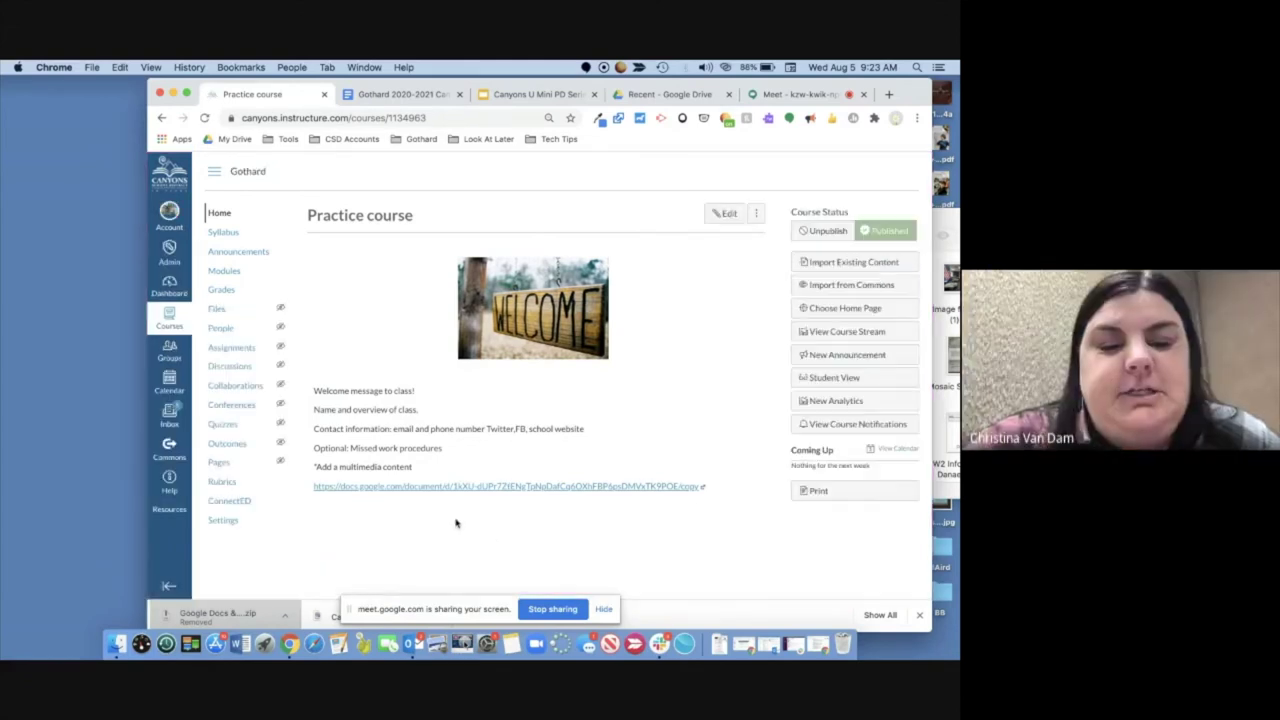
Step: Reopen the course's navigation settings, hide ConnectED, Rubrics and Grades from students, and save the navigation
left_click(224, 520)
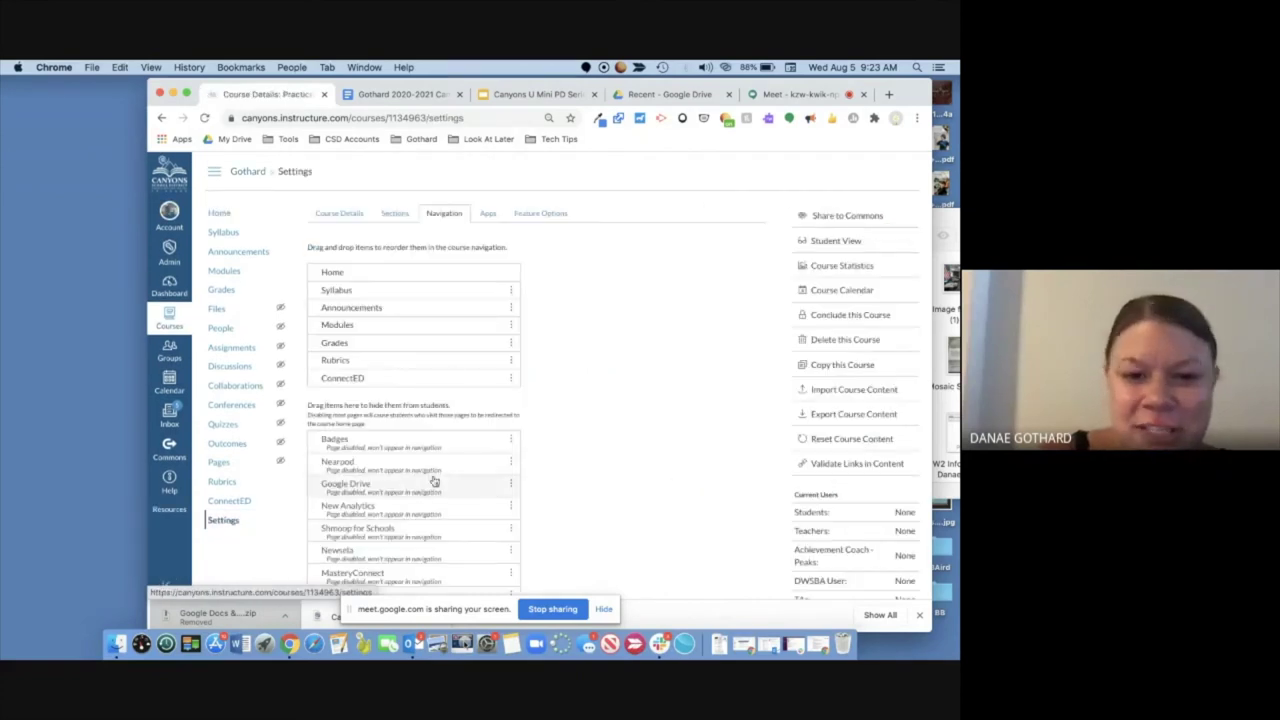
left_click_drag(443, 381, 437, 420)
left_click_drag(429, 362, 430, 410)
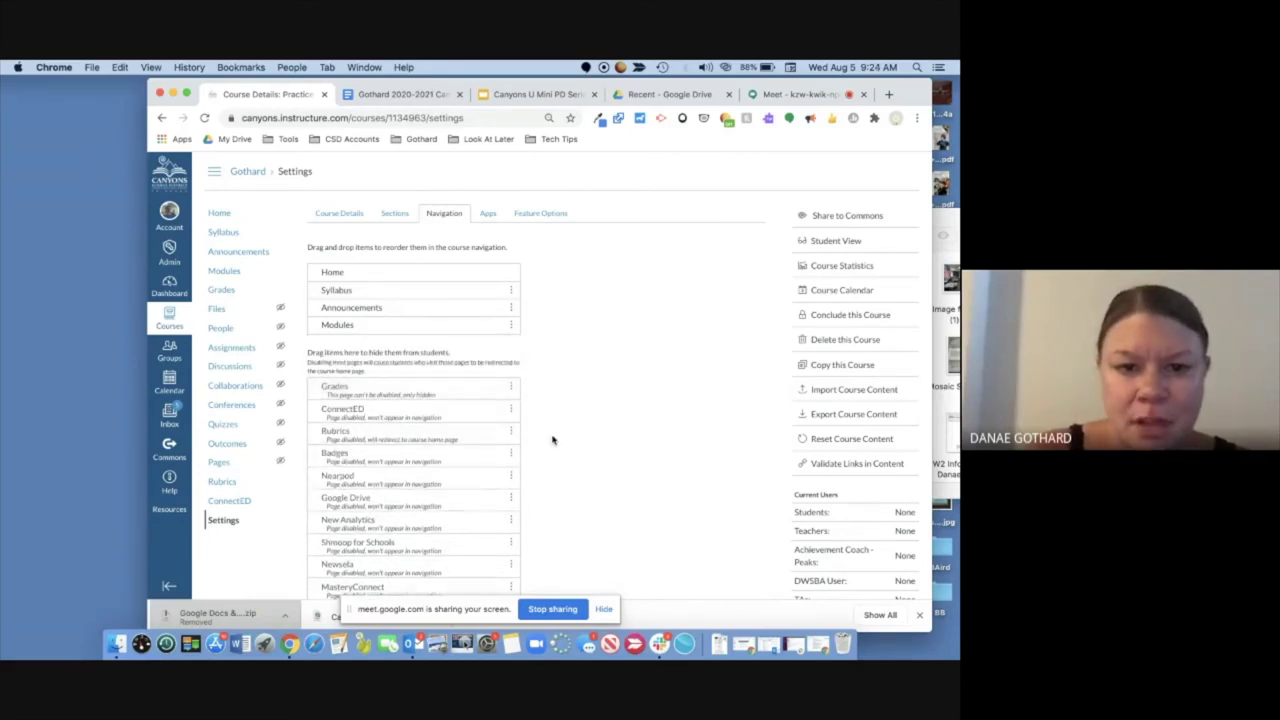
scroll(552, 440, "down", 3)
scroll(552, 440, "down", 7)
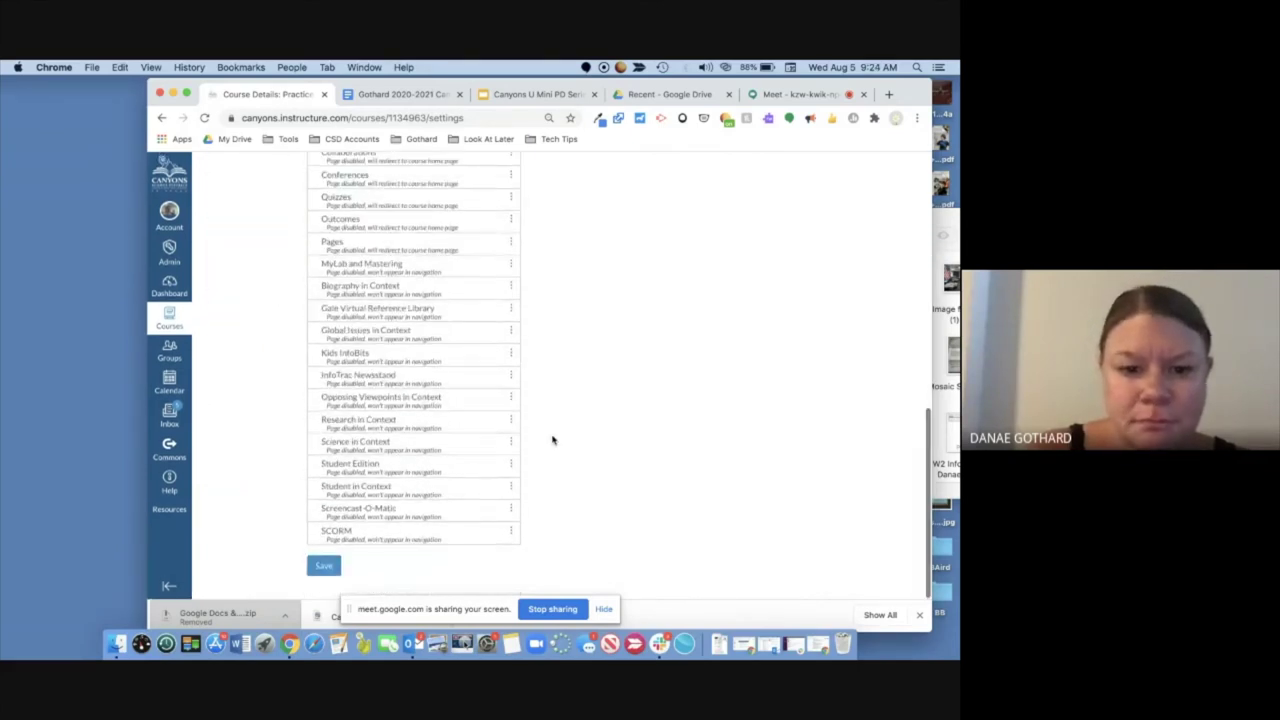
left_click(321, 565)
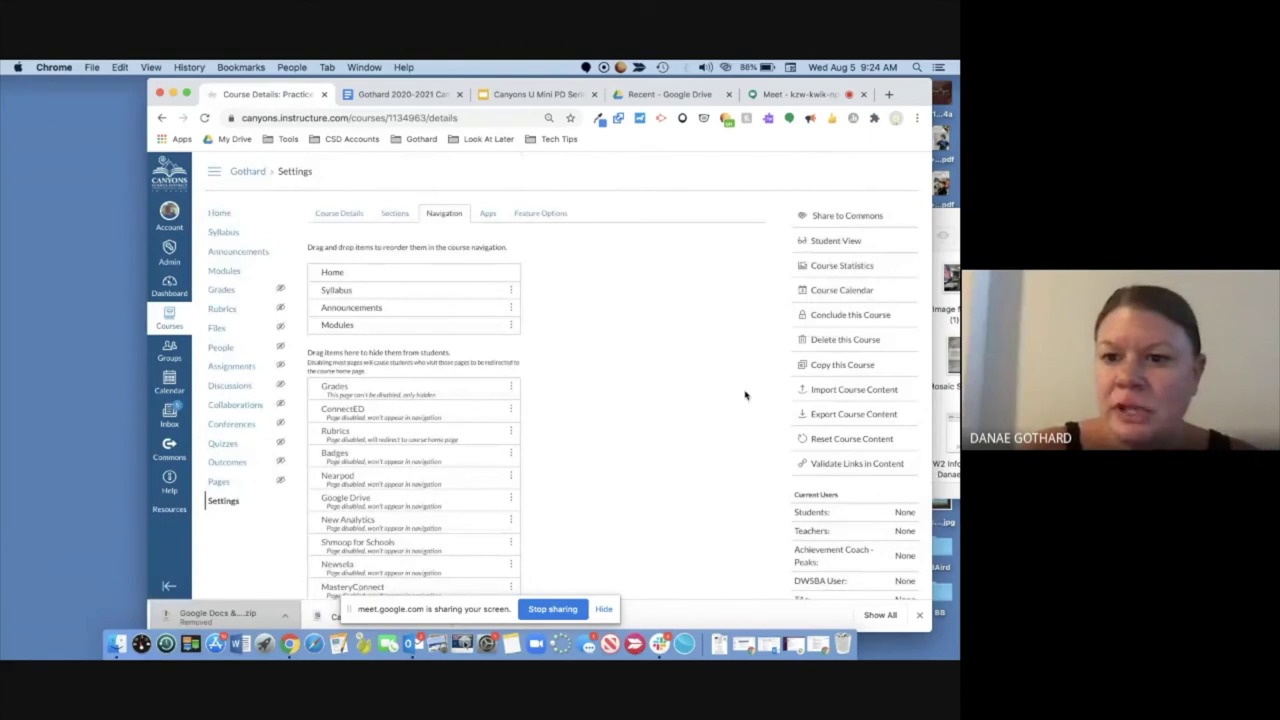
Step: Check the saved course navigation in Student View, leave it, and switch to the Google Meet call
left_click(820, 254)
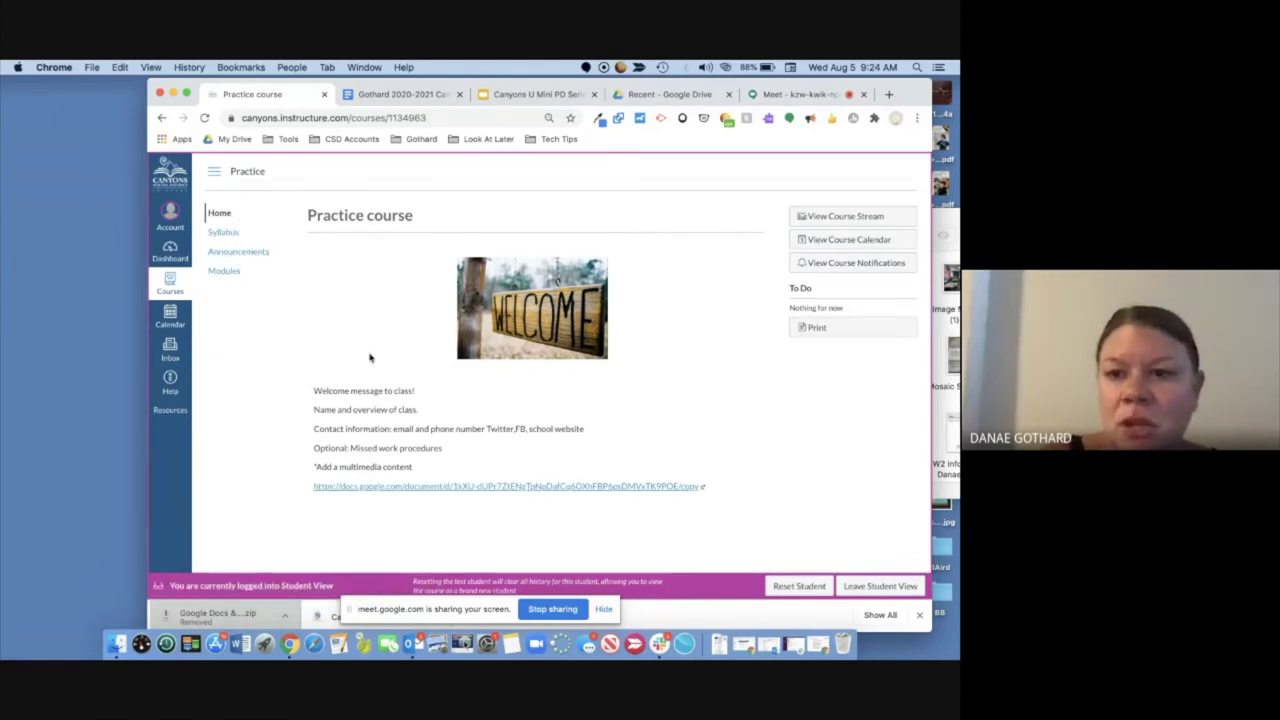
left_click(858, 588)
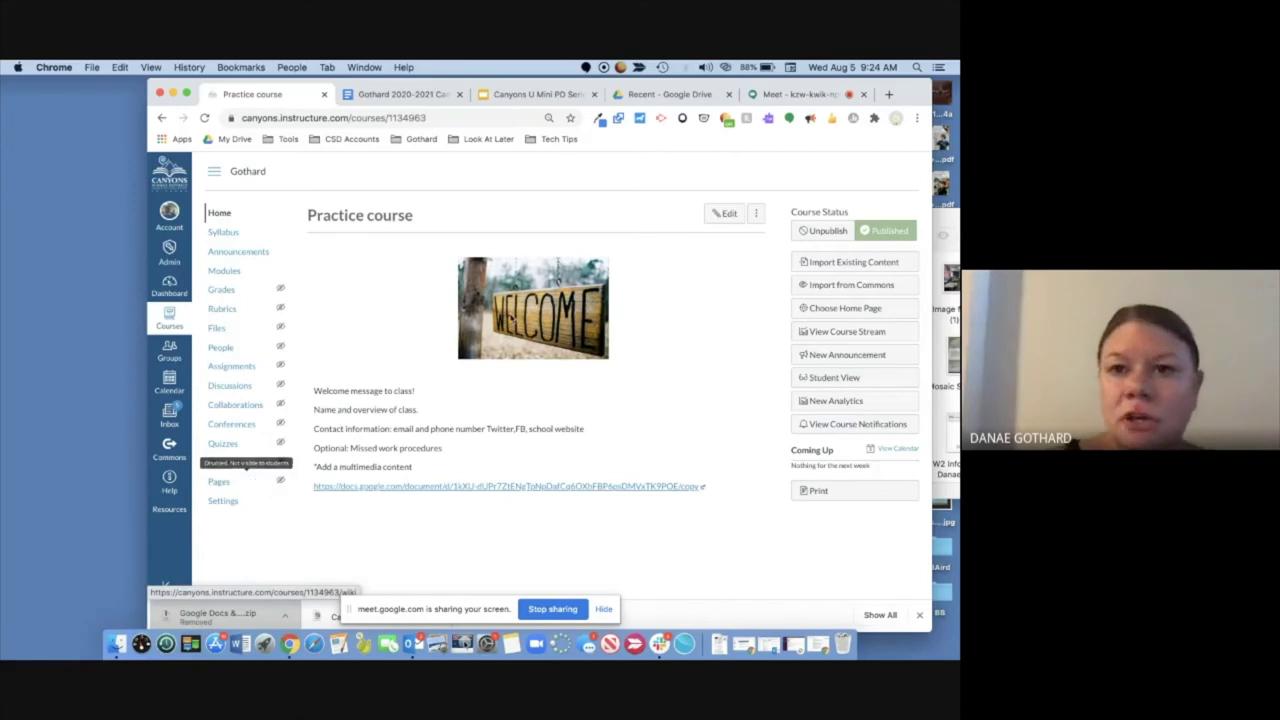
left_click(787, 95)
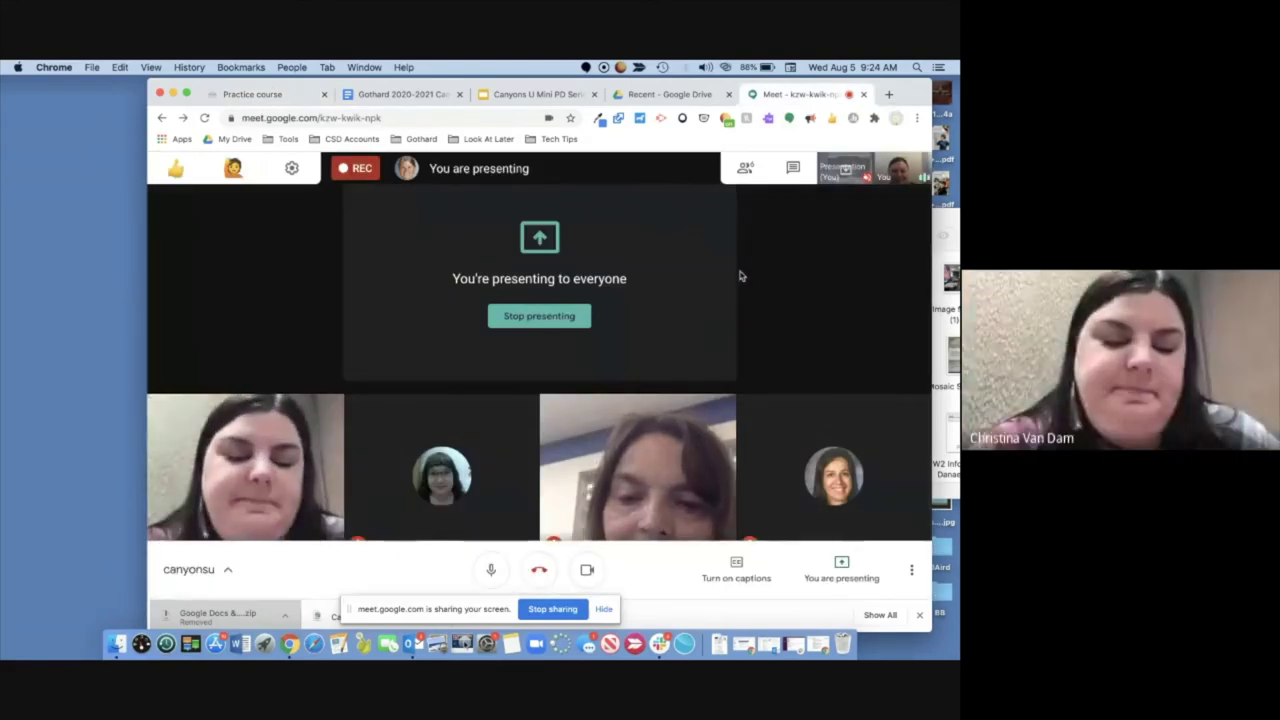